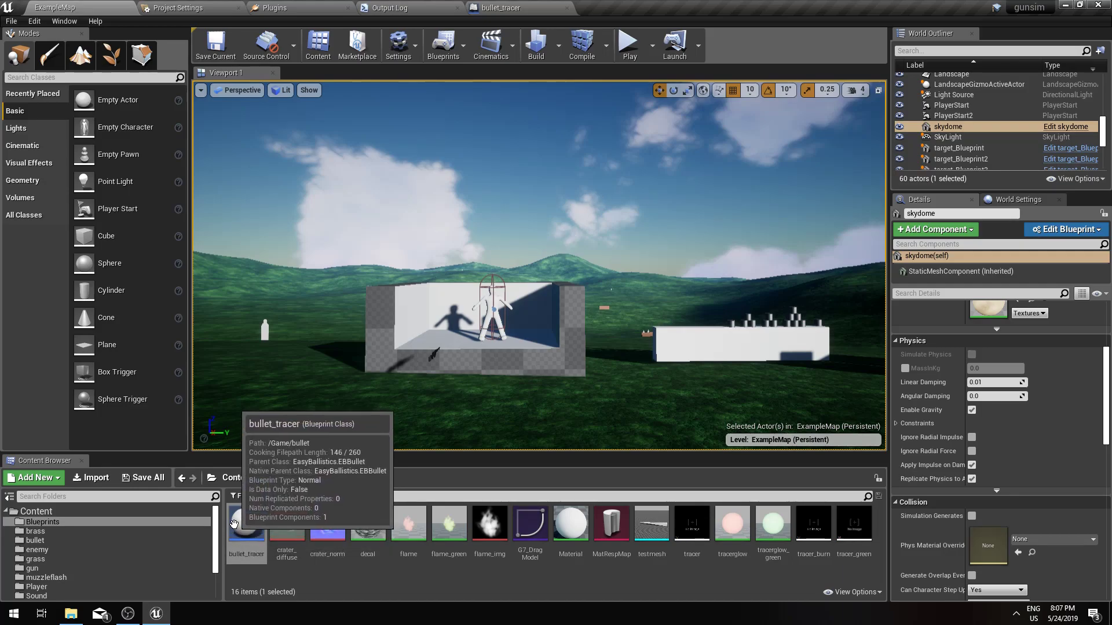
pyautogui.doubleClick(235, 524)
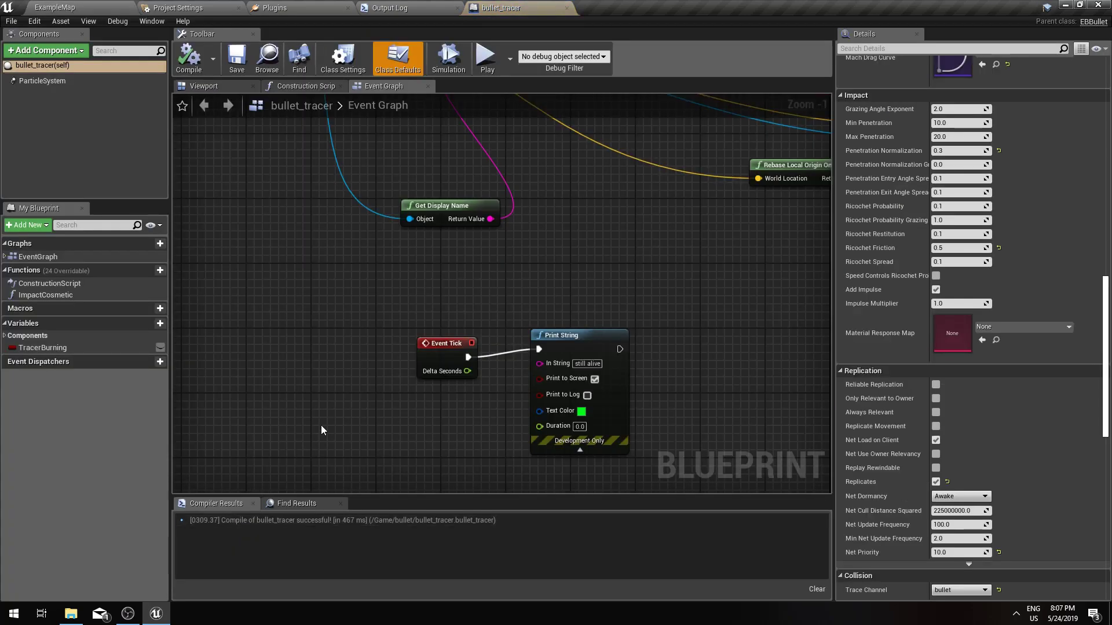
pyautogui.scroll(-3, 313, 435)
pyautogui.scroll(-1, 296, 446)
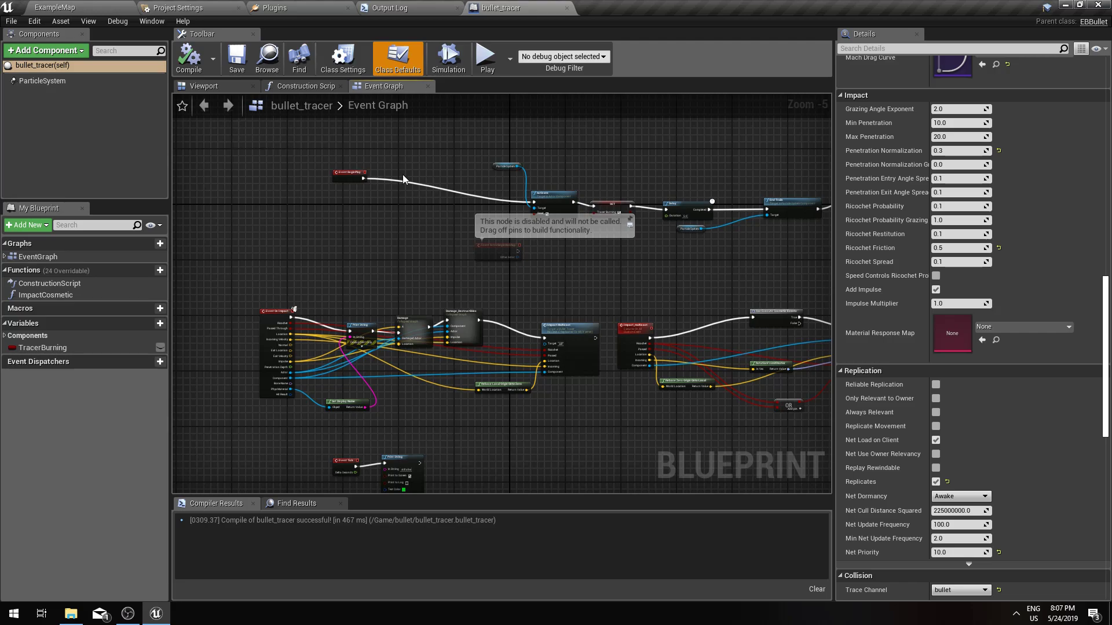
pyautogui.scroll(4, 881, 344)
pyautogui.scroll(10, 877, 343)
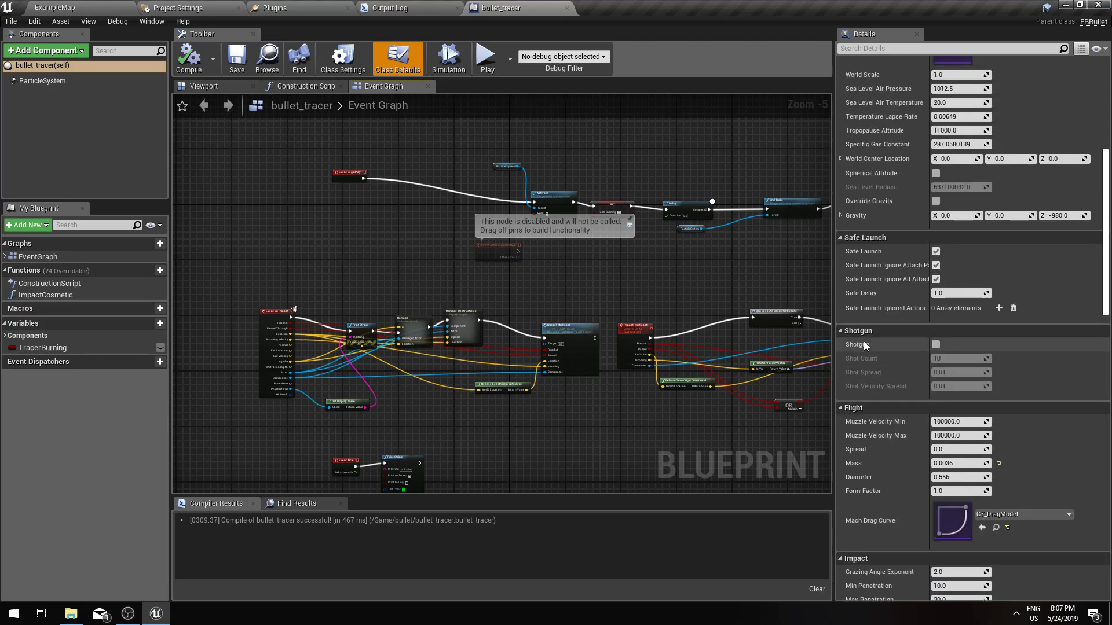
pyautogui.scroll(3, 863, 341)
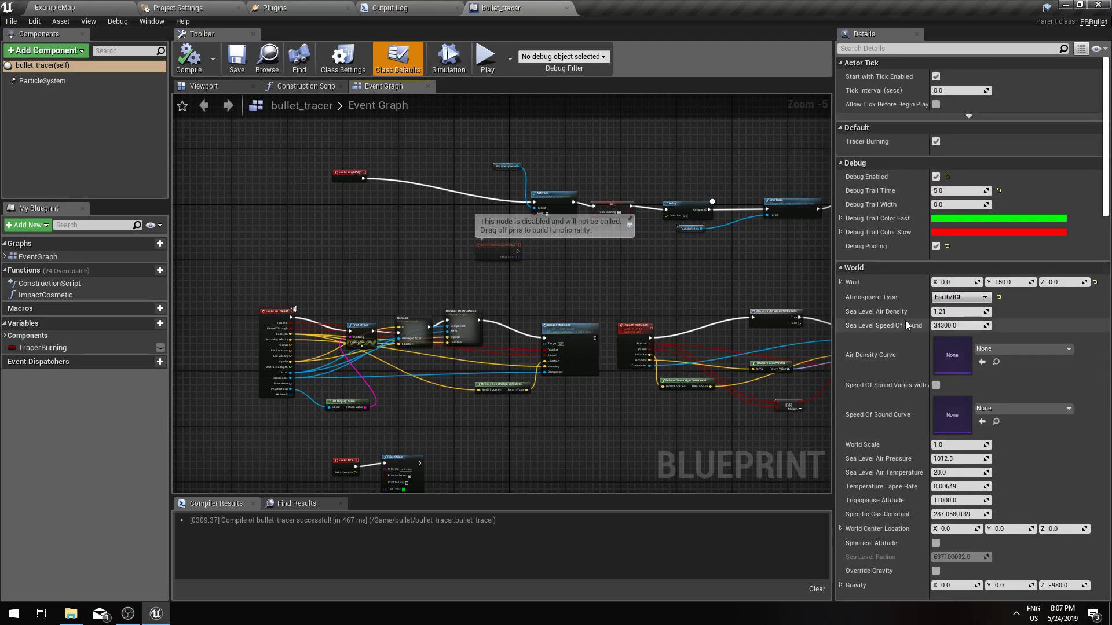
pyautogui.click(958, 297)
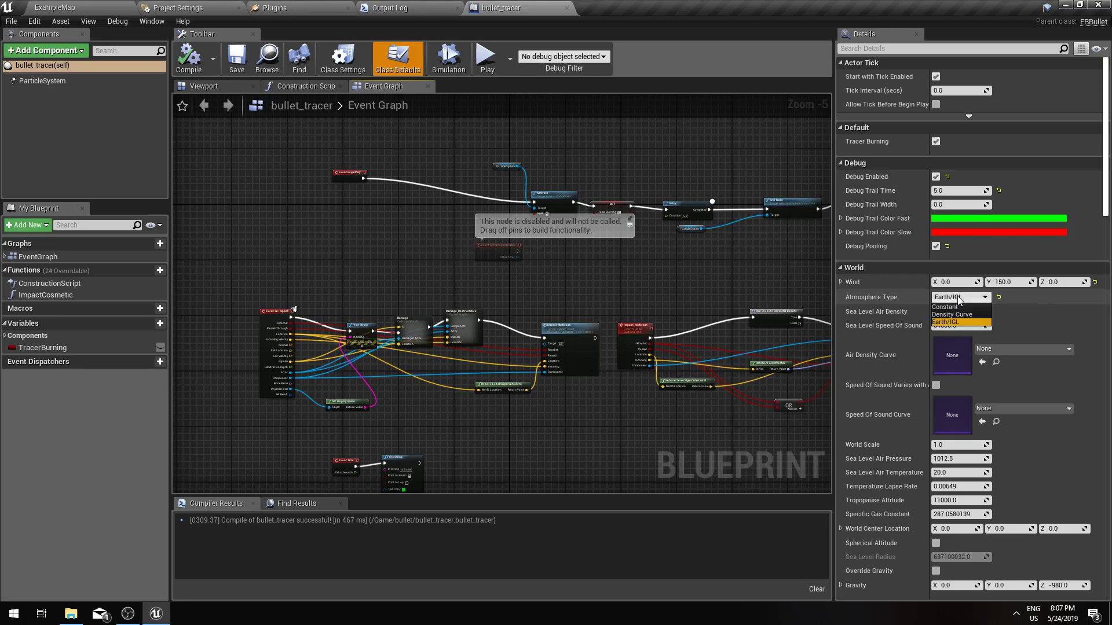
pyautogui.click(958, 299)
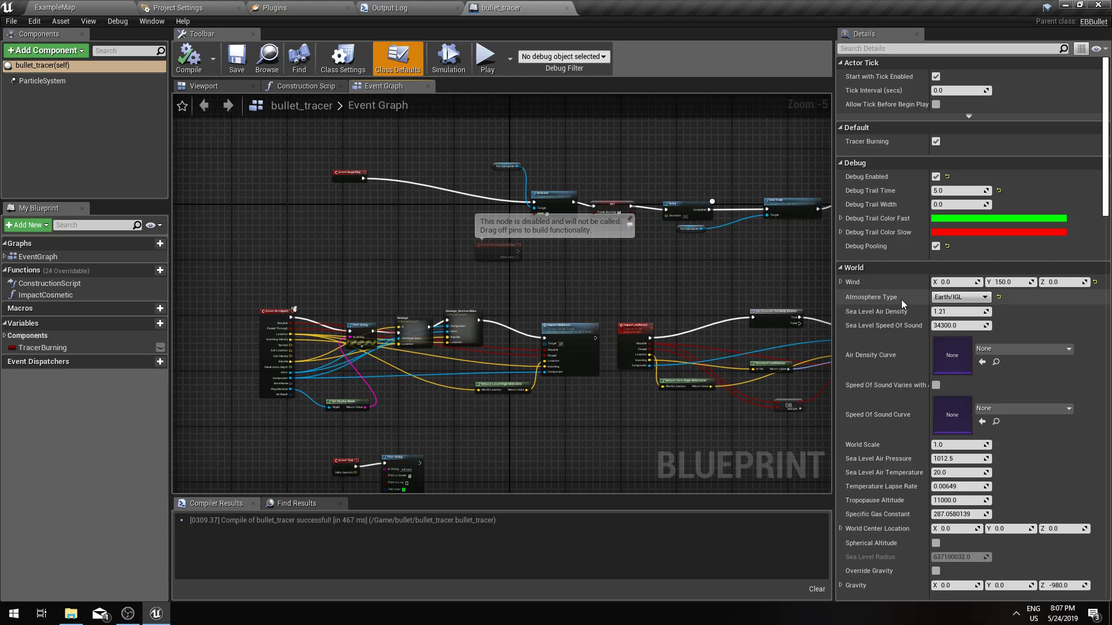
pyautogui.click(959, 297)
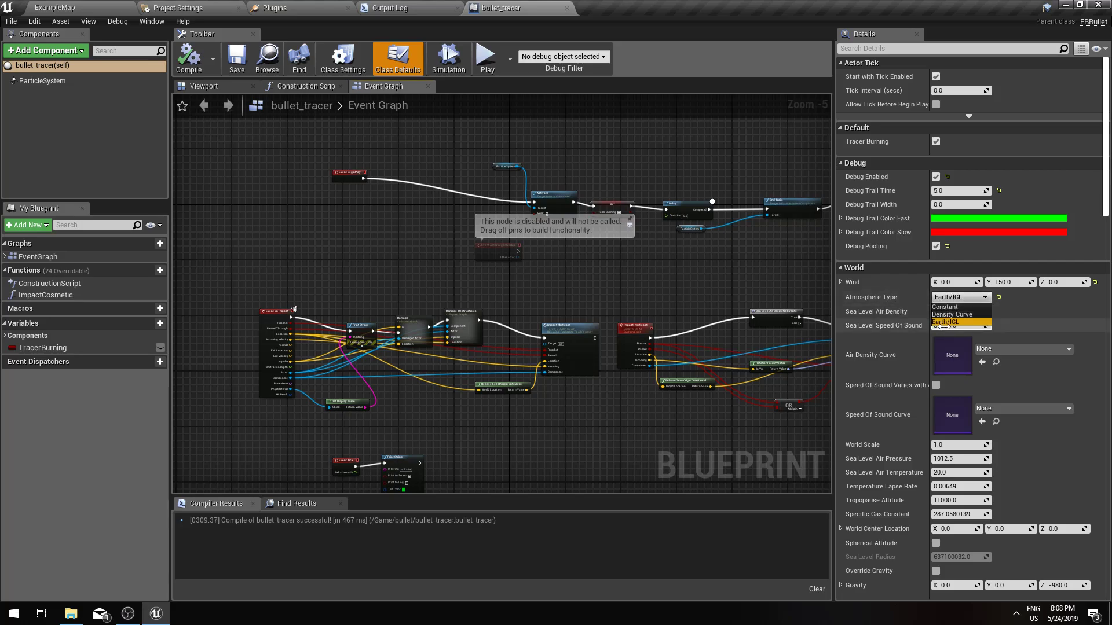
pyautogui.click(944, 323)
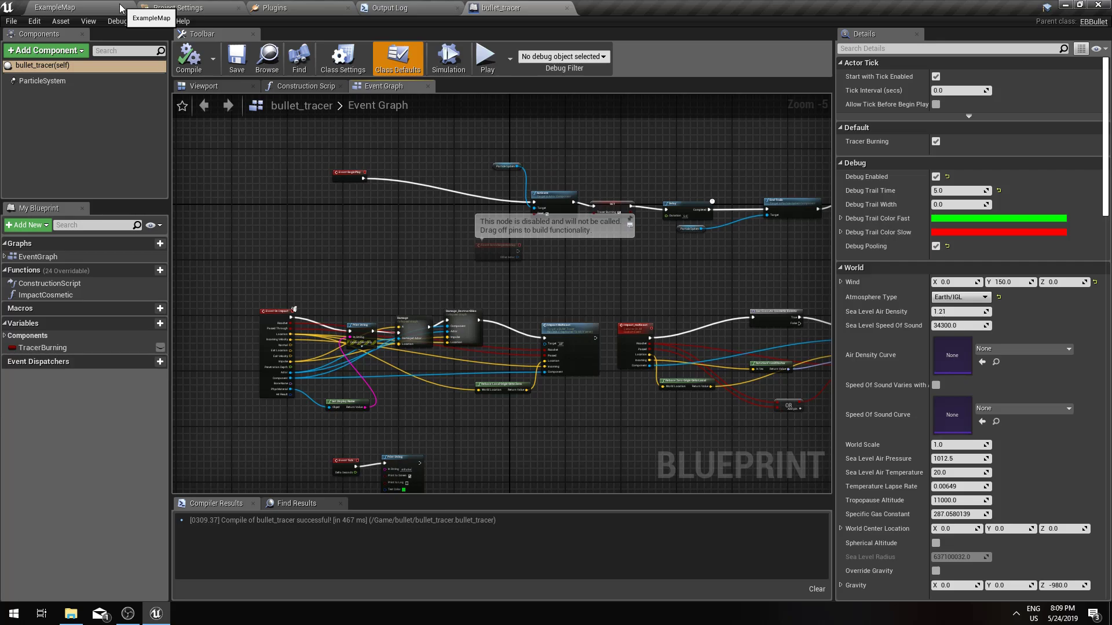
pyautogui.click(120, 8)
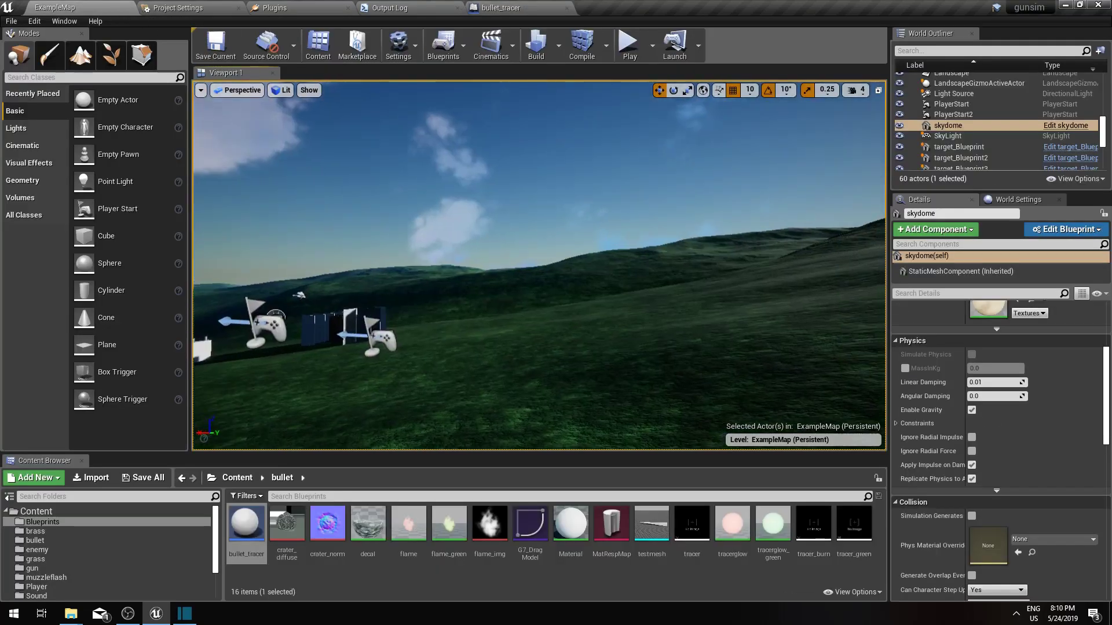
pyautogui.moveTo(539, 264); pyautogui.dragTo(525, 284, button='right')
pyautogui.click(515, 290)
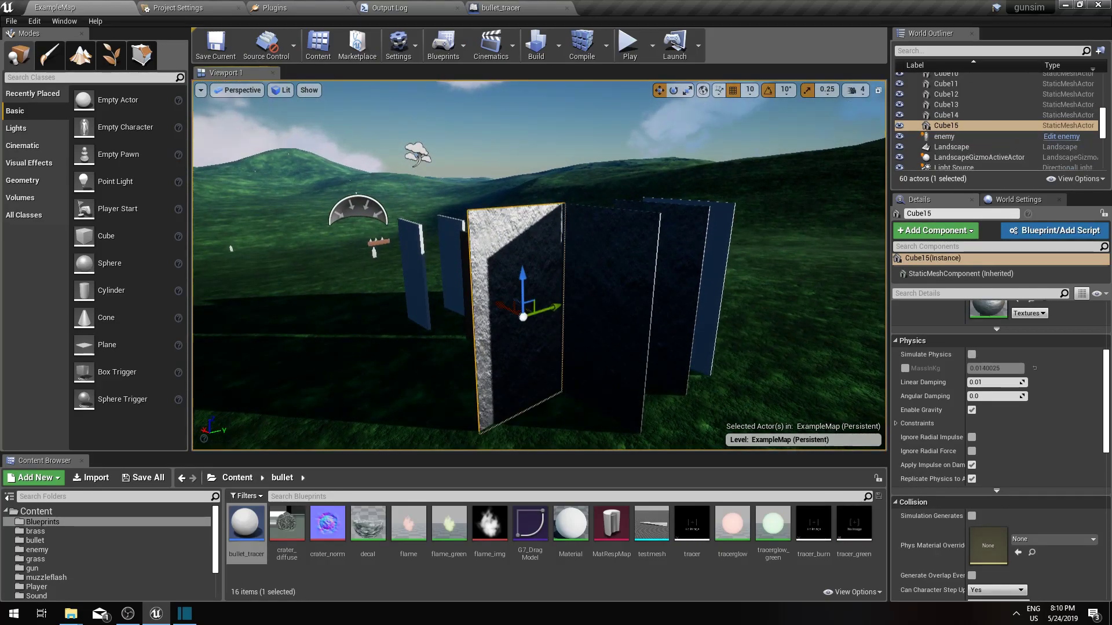
pyautogui.click(608, 277)
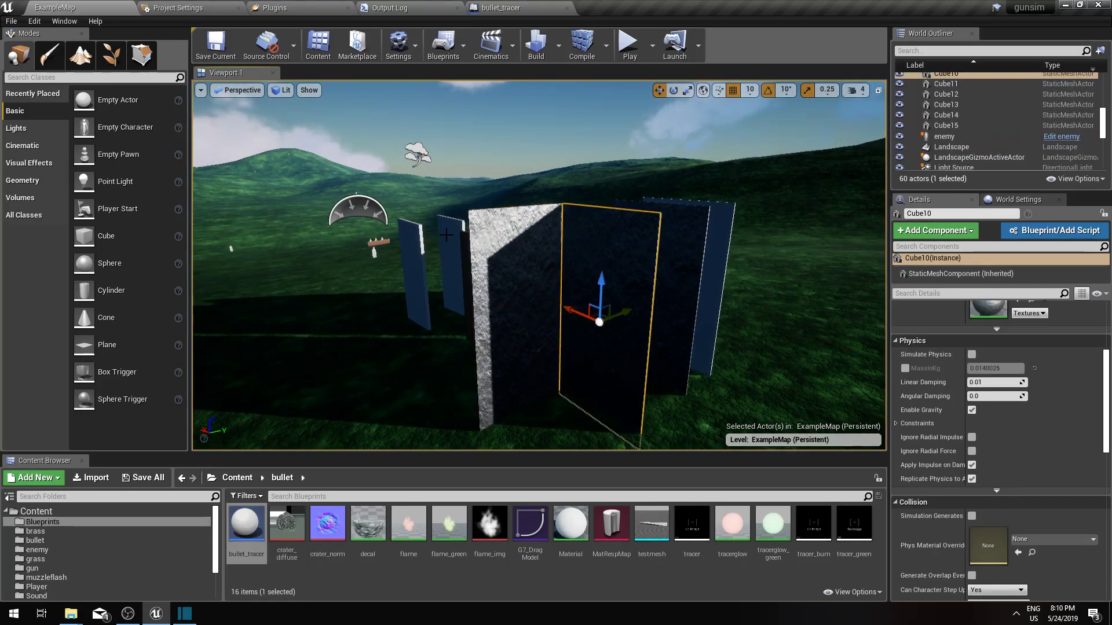
pyautogui.click(630, 47)
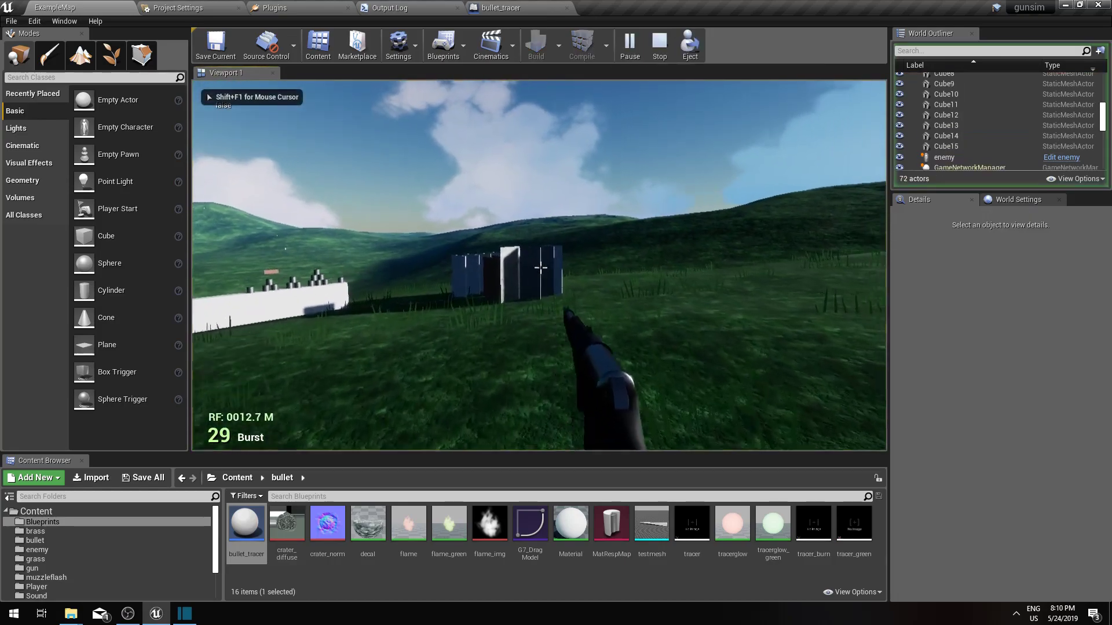
pyautogui.press('w')
pyautogui.click(540, 267)
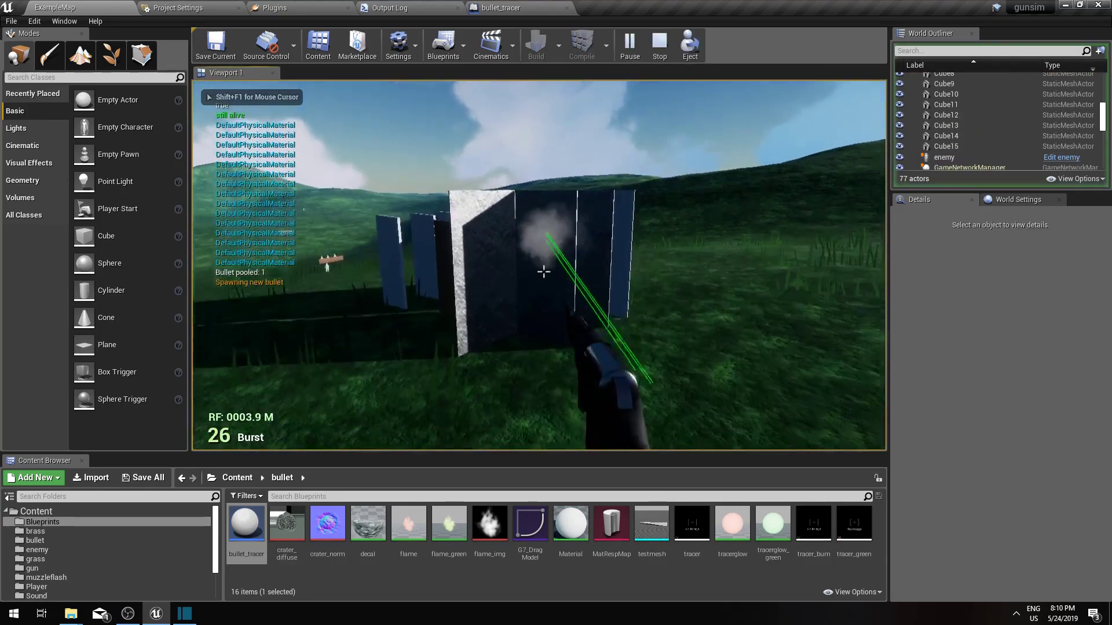
pyautogui.press('w')
pyautogui.click(543, 272)
pyautogui.click(544, 272)
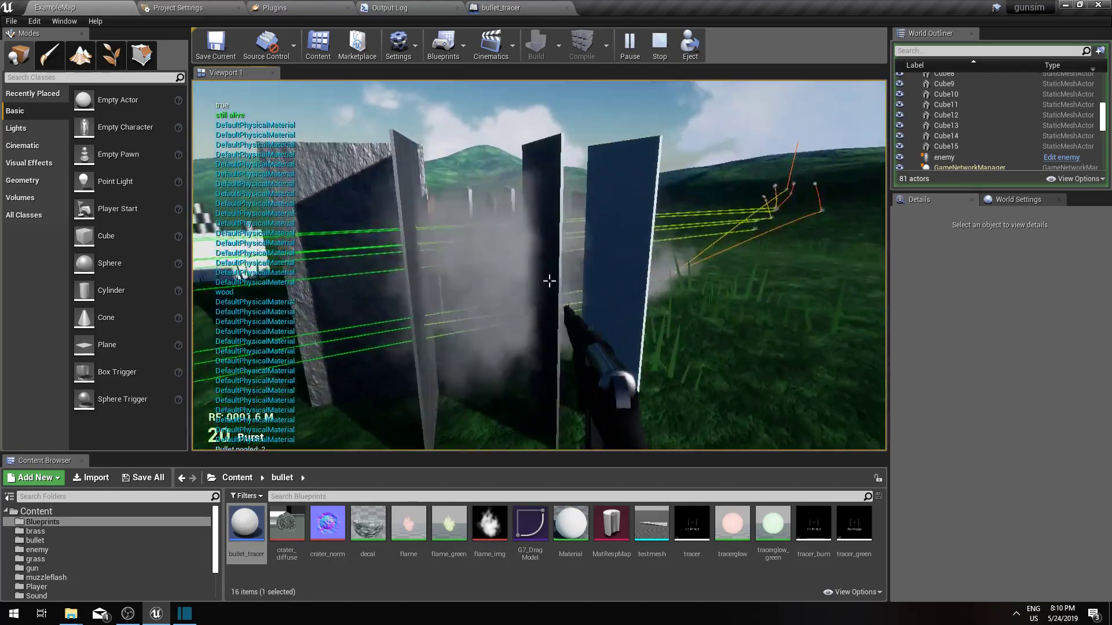
pyautogui.press('s')
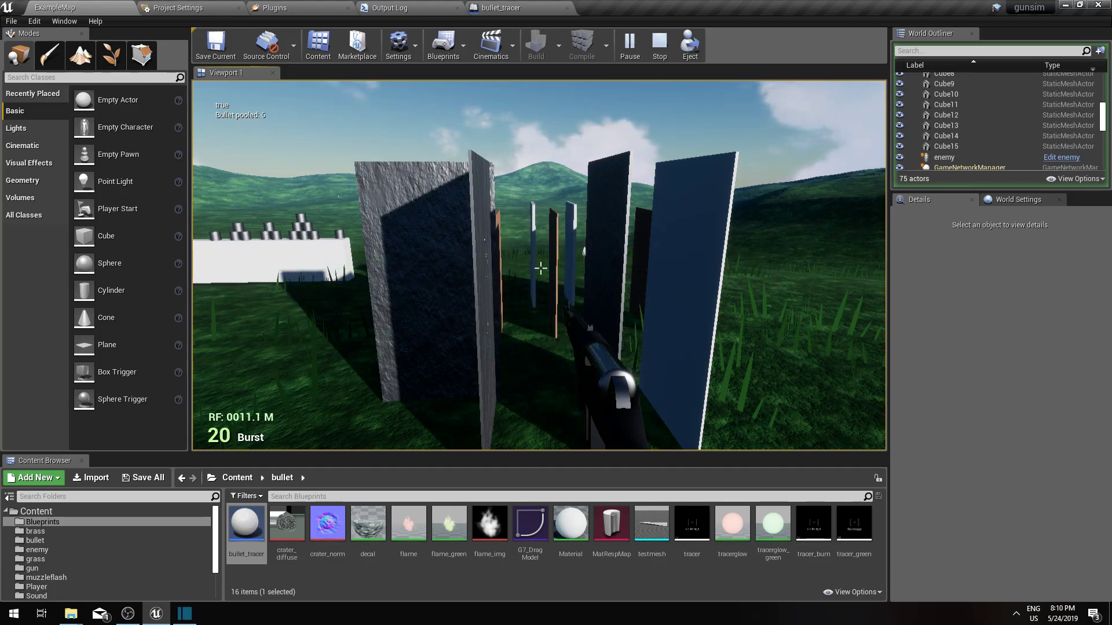
pyautogui.press('Escape')
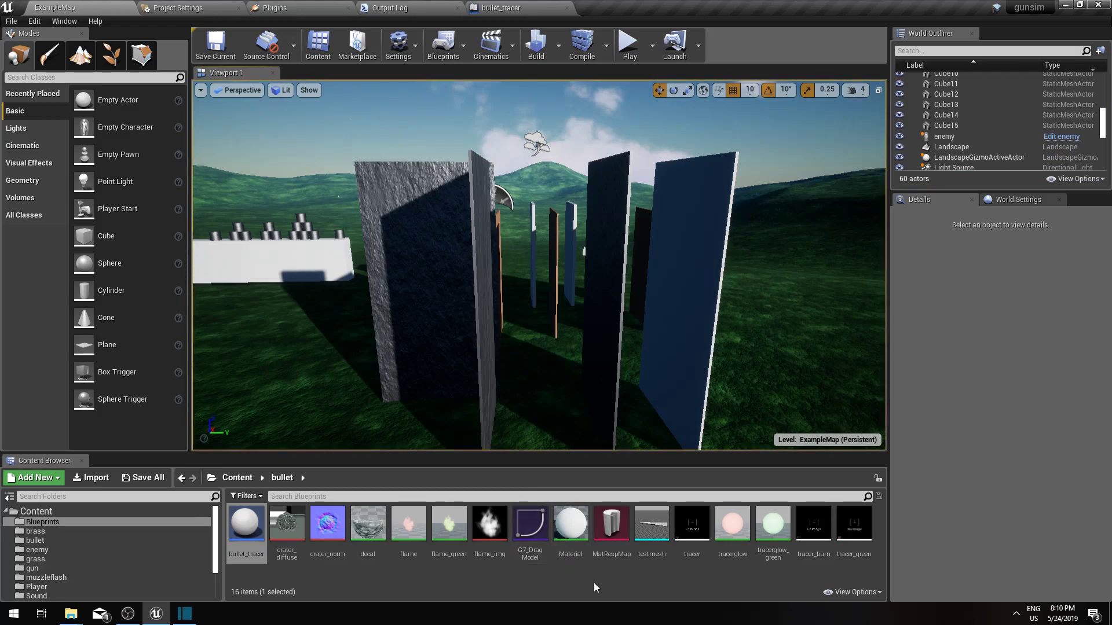
# Step: Delete the MatRespMap asset from the bullet folder, leaving 15 items
pyautogui.click(611, 524)
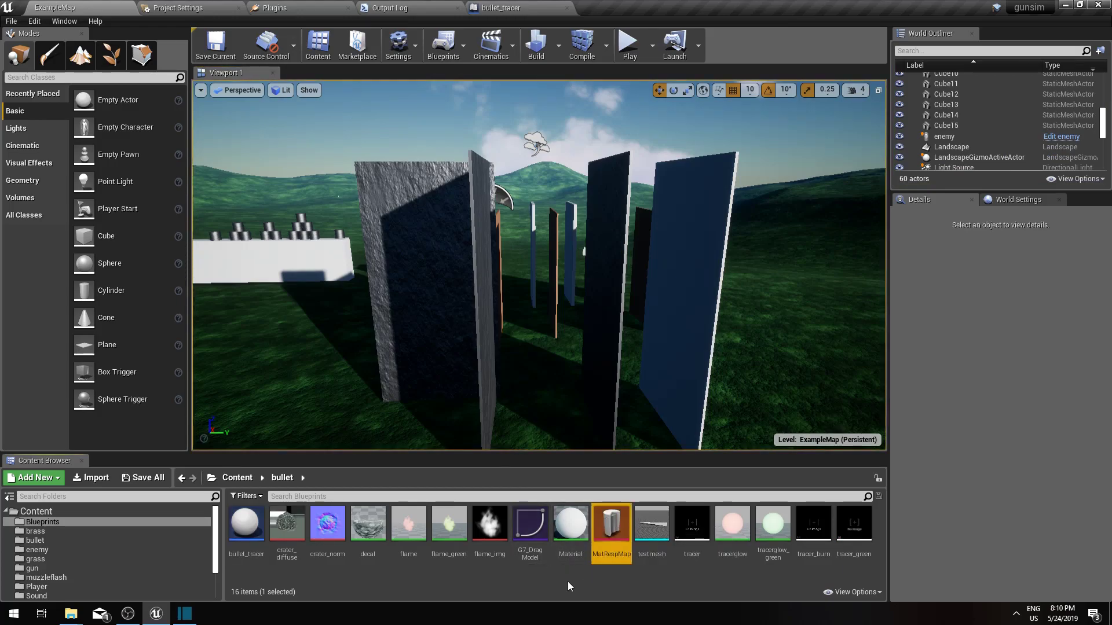
pyautogui.press('Delete')
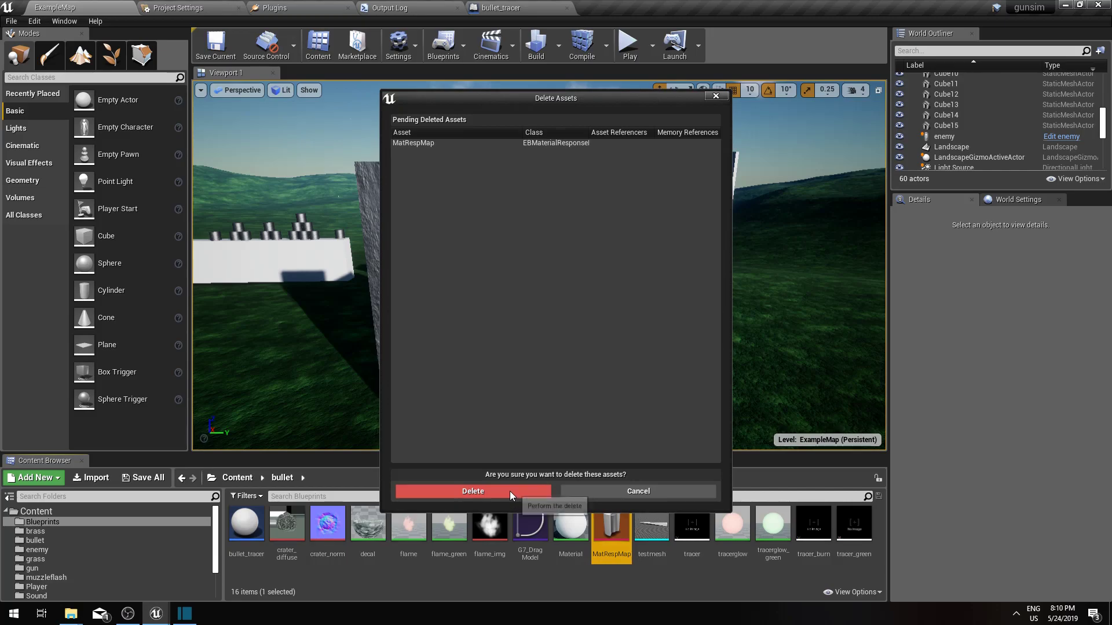
pyautogui.click(509, 490)
pyautogui.rightClick(597, 582)
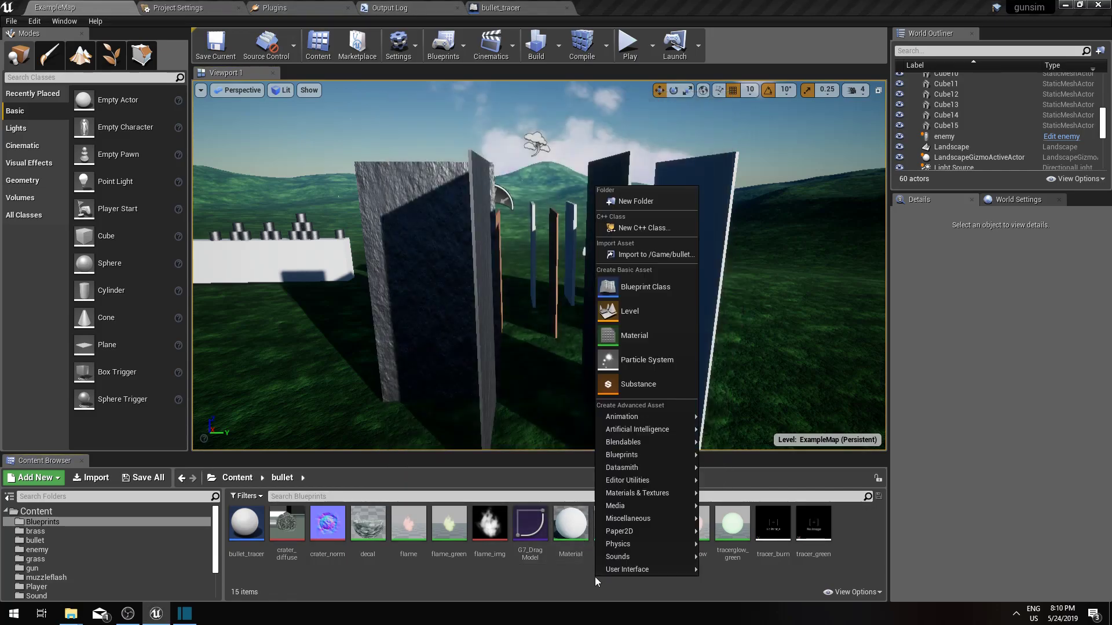
pyautogui.click(417, 266)
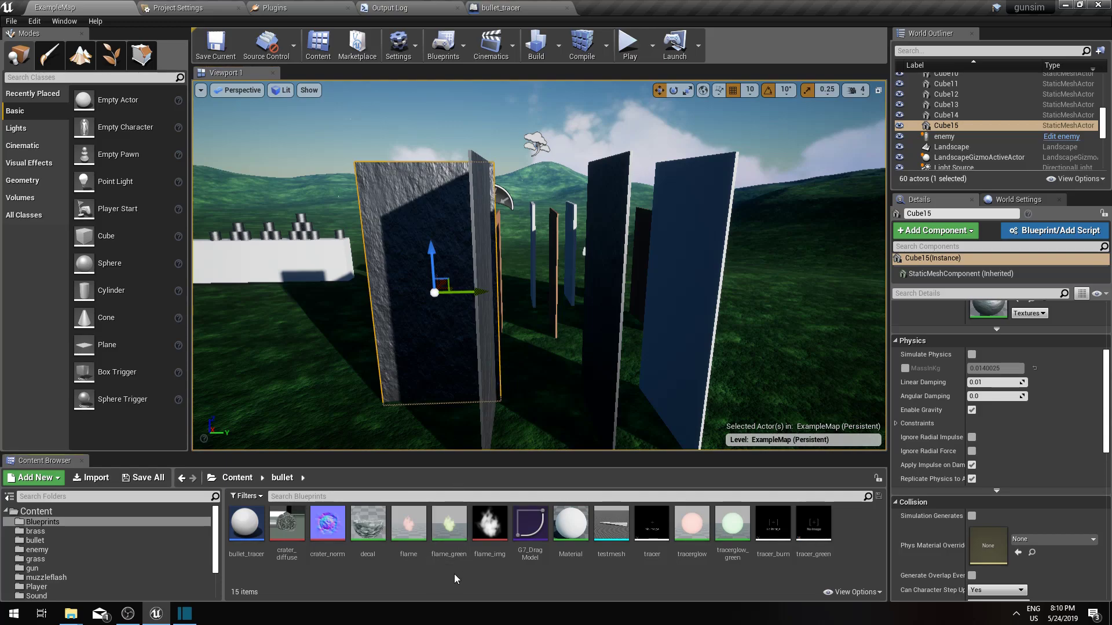
# Step: Create a Physical Material of class PhysicalMaterial in the bullet folder named 'Metal'
pyautogui.rightClick(471, 575)
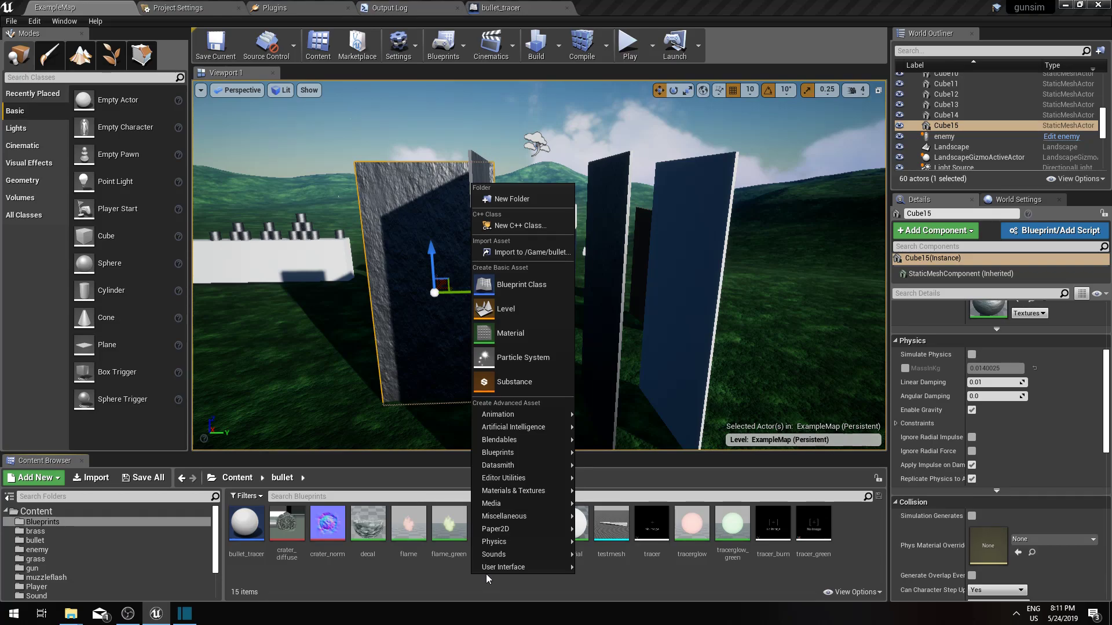
pyautogui.moveTo(510, 559)
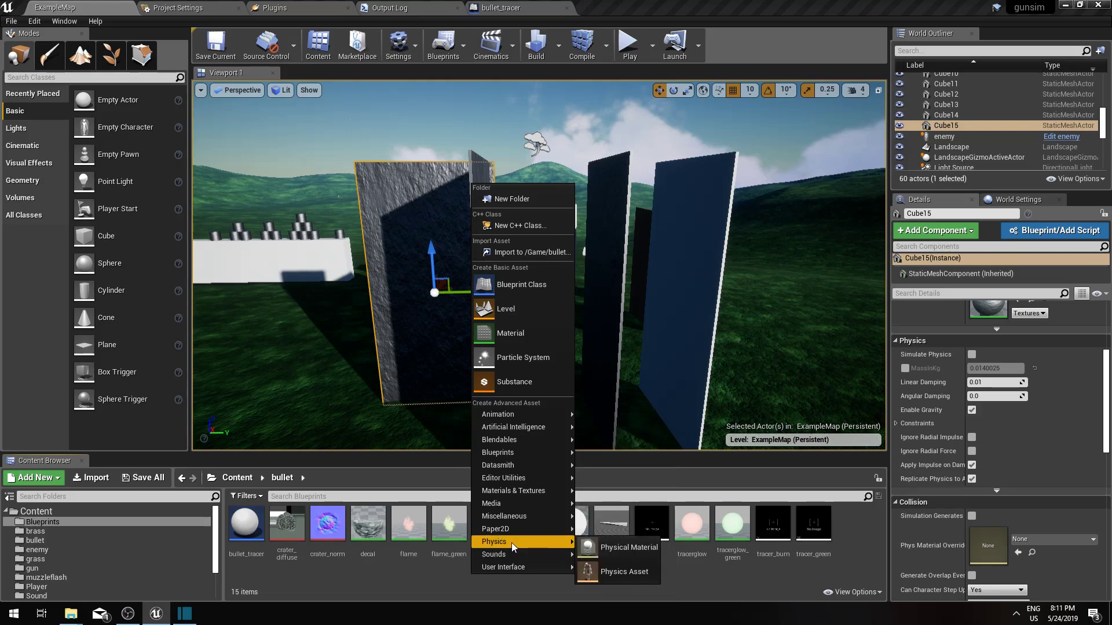
pyautogui.moveTo(501, 541)
pyautogui.click(625, 548)
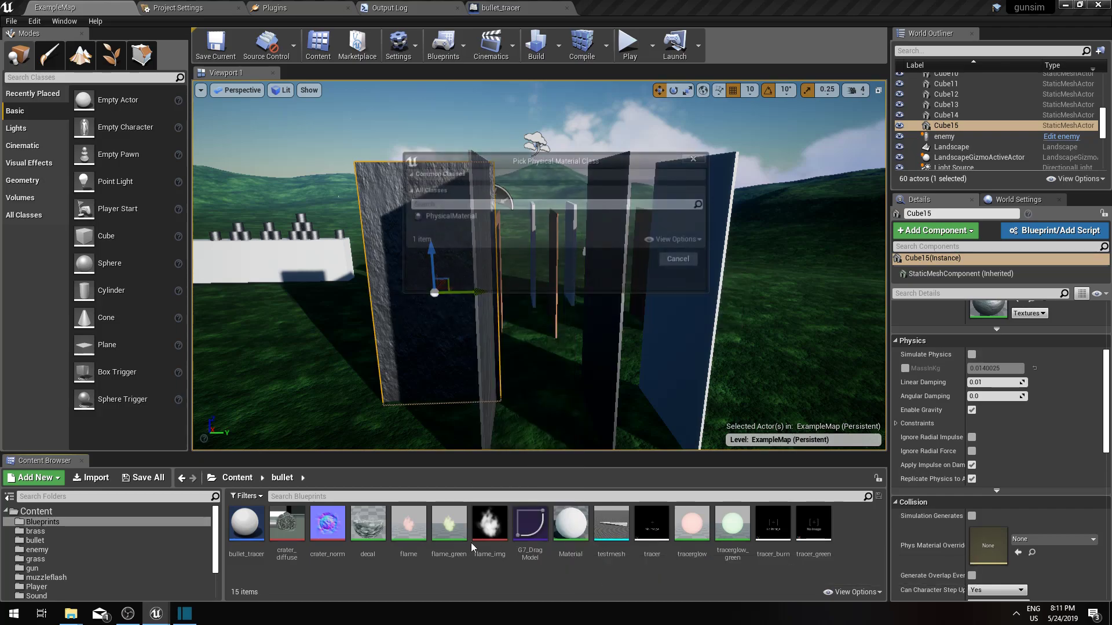
pyautogui.click(439, 217)
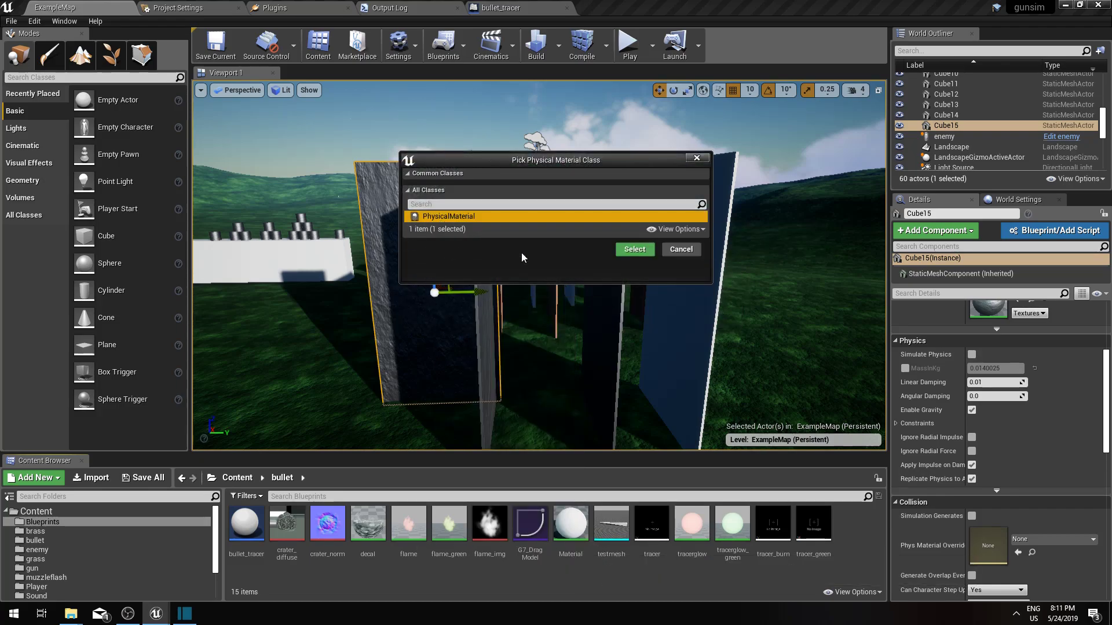
pyautogui.click(630, 249)
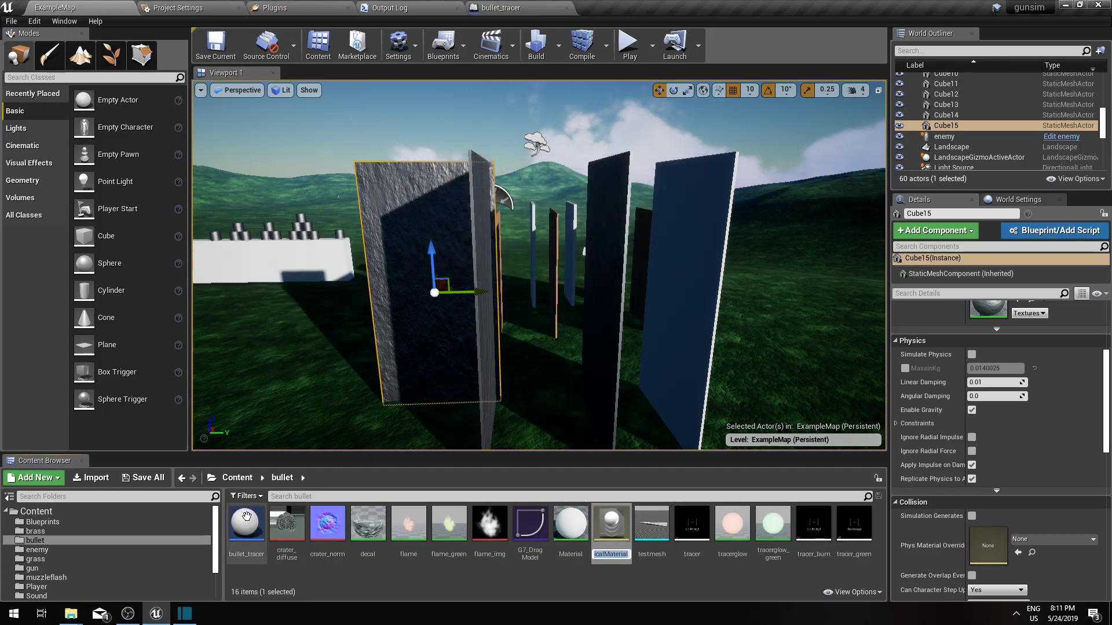
pyautogui.write('Metal')
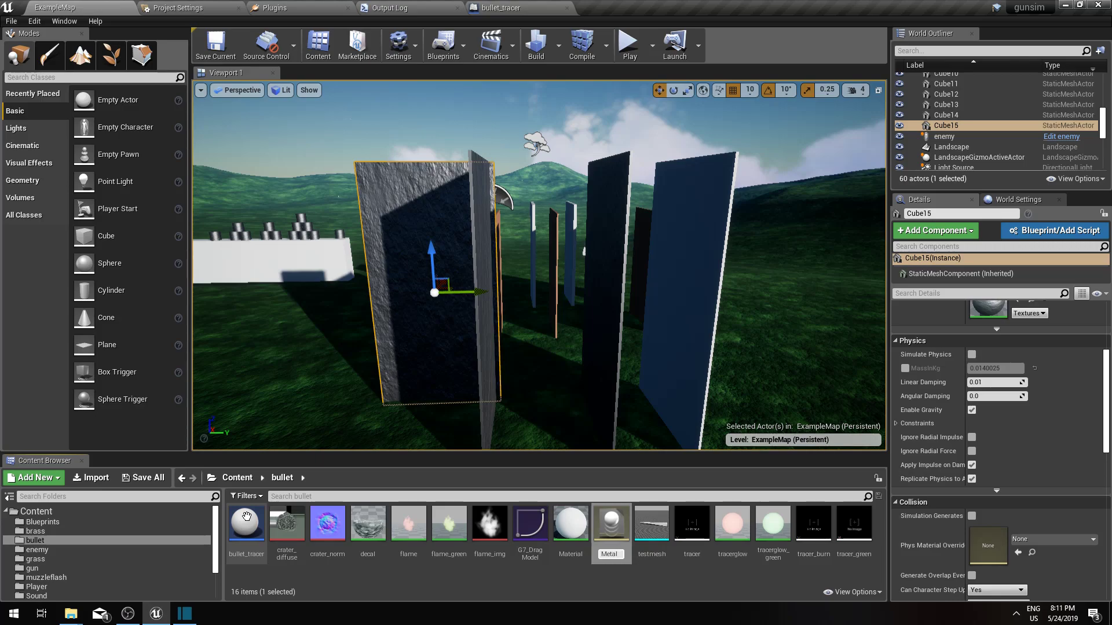
pyautogui.press('Return')
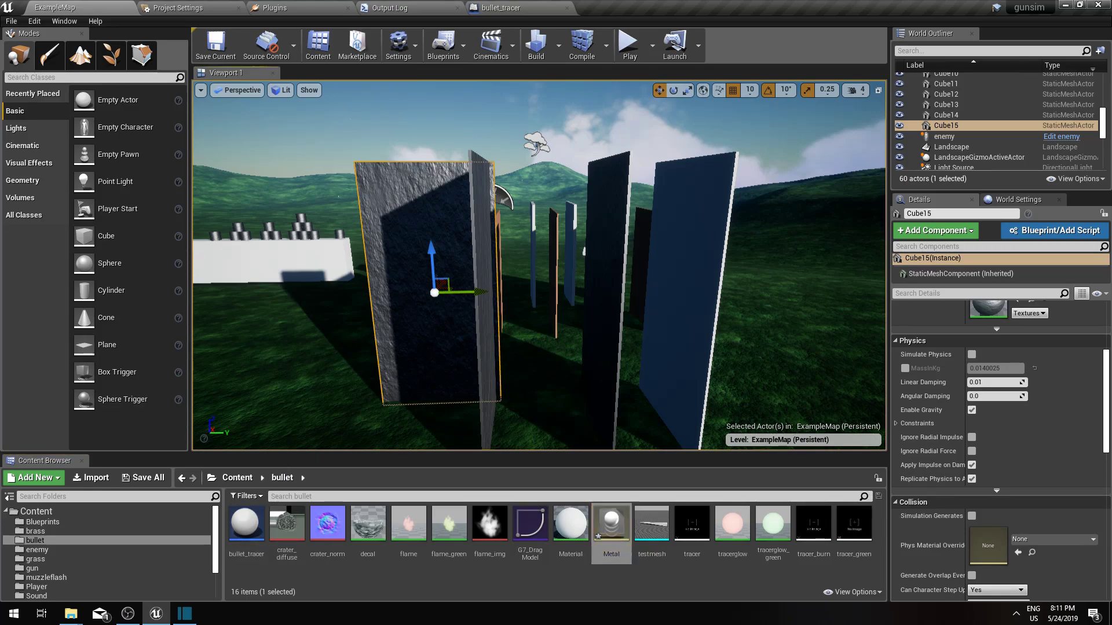
# Step: Select wall panels Cube10, Cube15 and Cube11 and set their Phys Material Override to Metal
pyautogui.click(488, 359)
pyautogui.keyDown('ctrl'); pyautogui.click(477, 317); pyautogui.keyUp('ctrl')
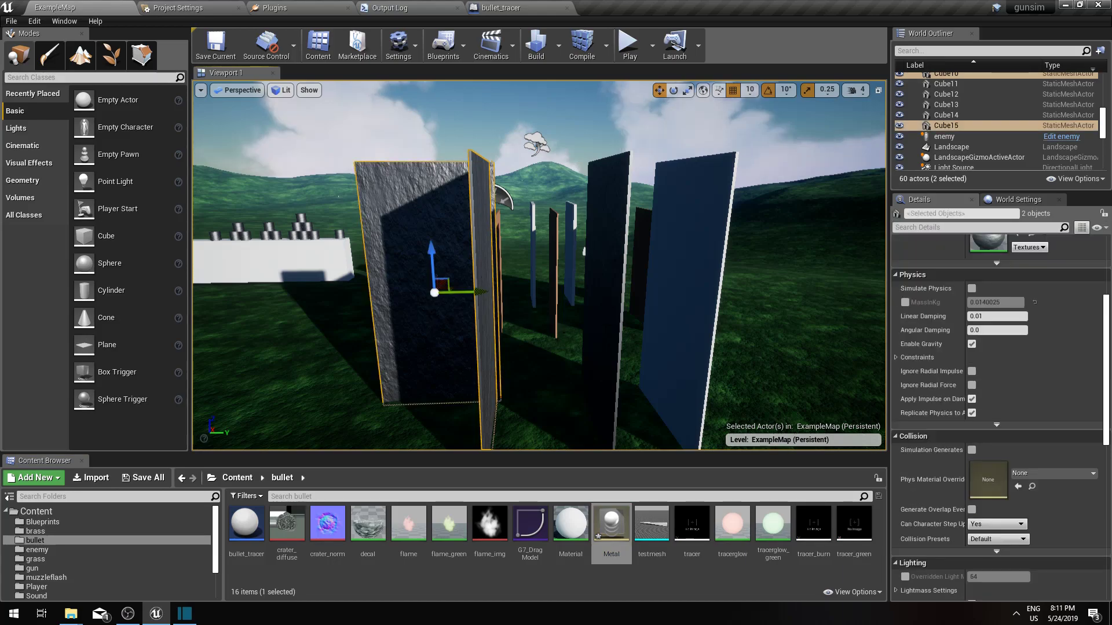
pyautogui.keyDown('ctrl'); pyautogui.click(608, 278); pyautogui.keyUp('ctrl')
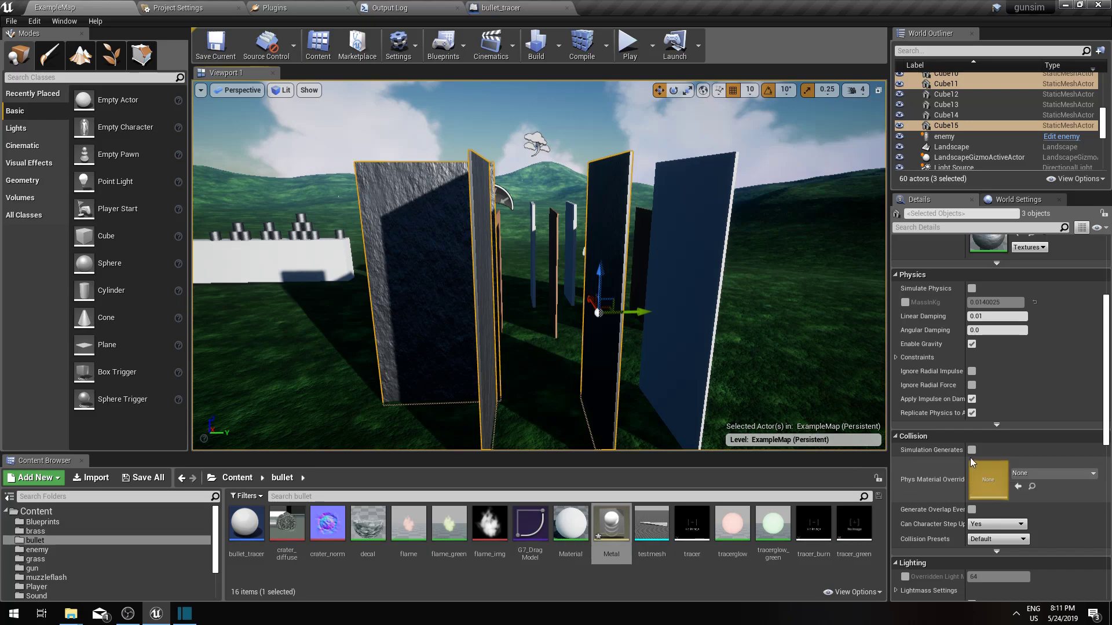
pyautogui.scroll(-1, 910, 480)
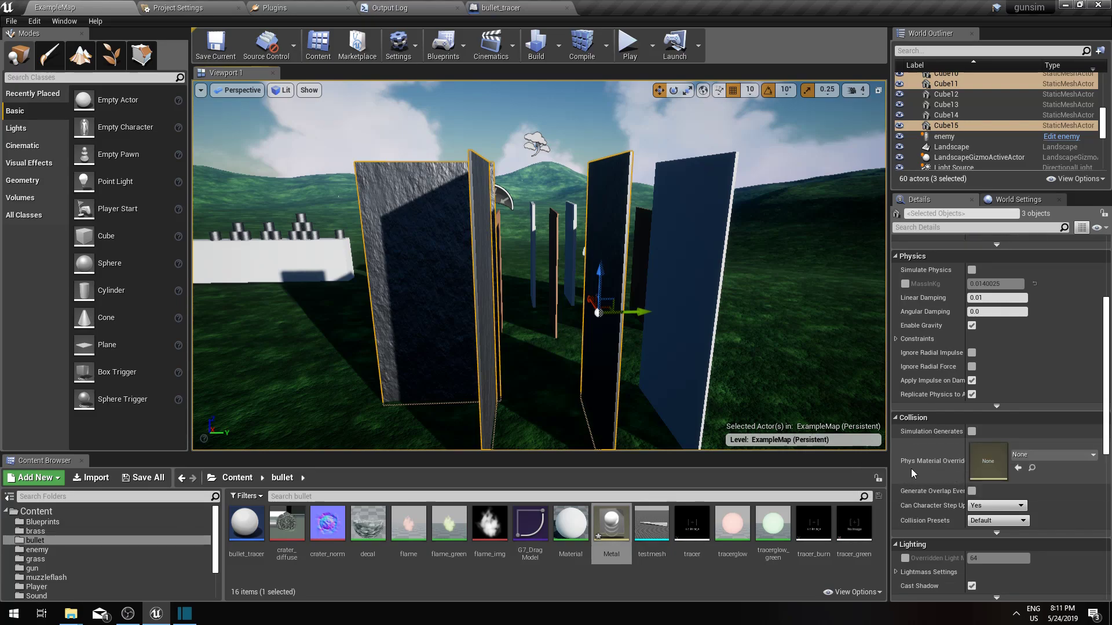
pyautogui.click(1035, 456)
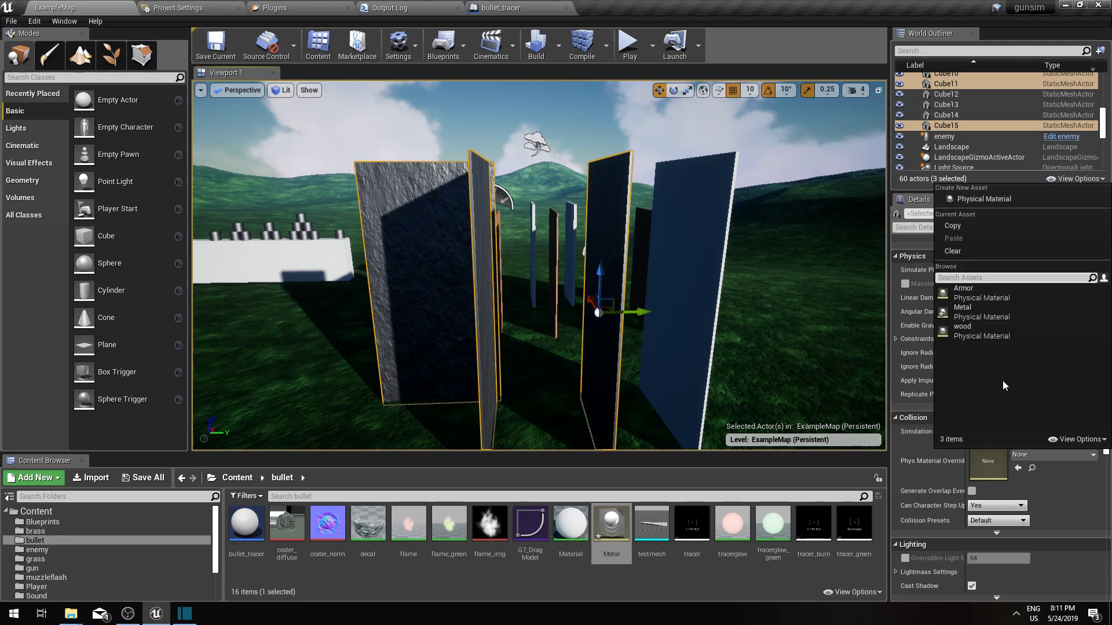
pyautogui.click(972, 320)
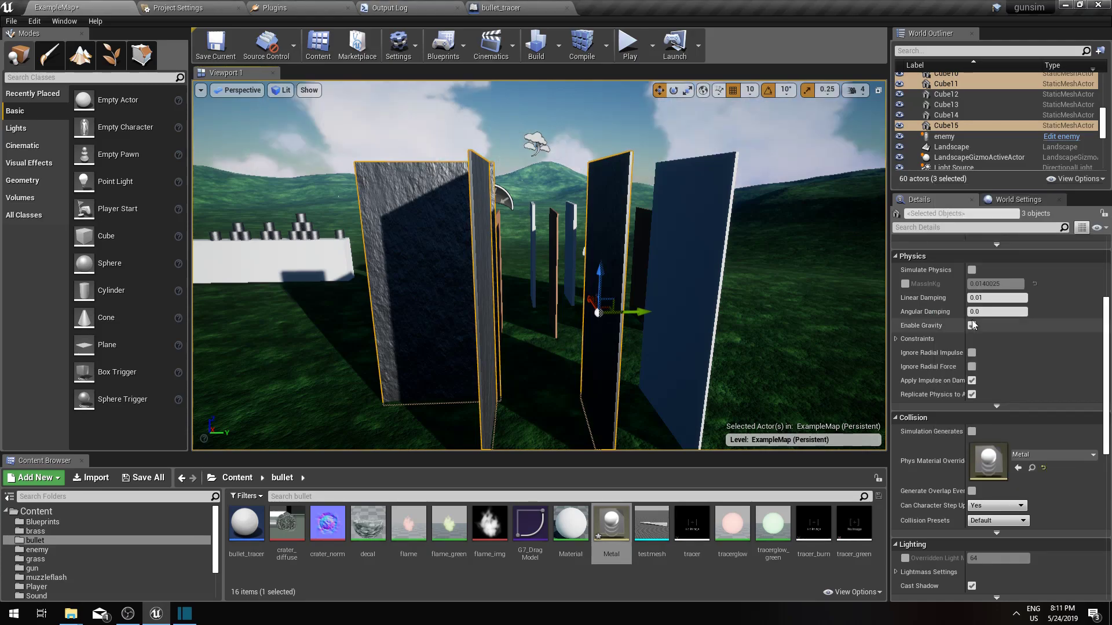
pyautogui.moveTo(515, 272); pyautogui.dragTo(504, 278, button='right')
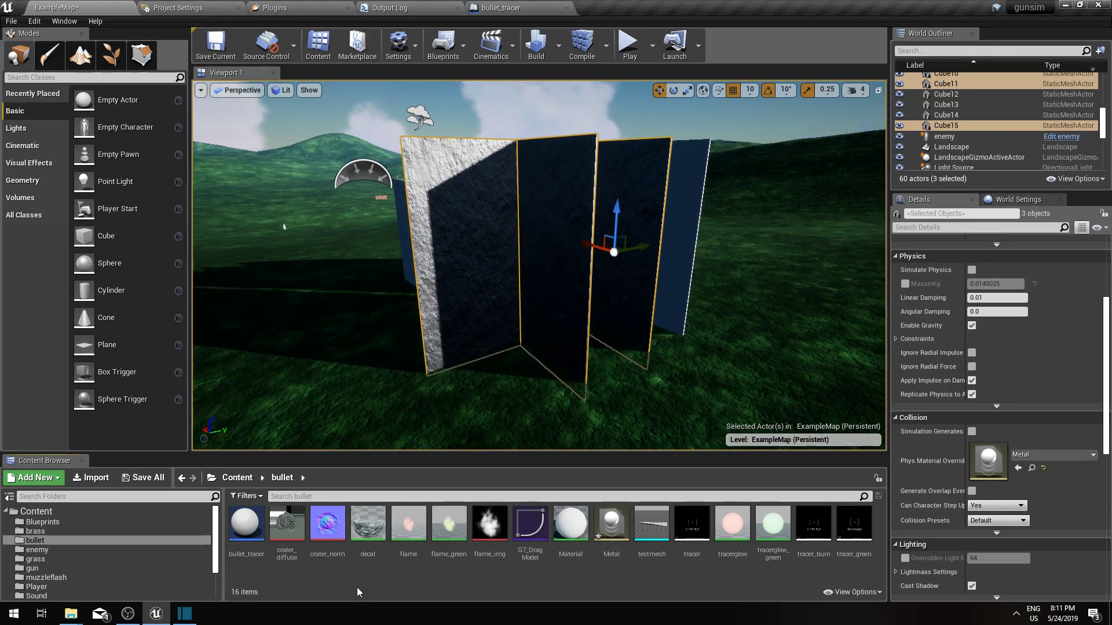
# Step: Bring up the bullet folder's new-asset menu with the Miscellaneous submenu expanded
pyautogui.rightClick(376, 580)
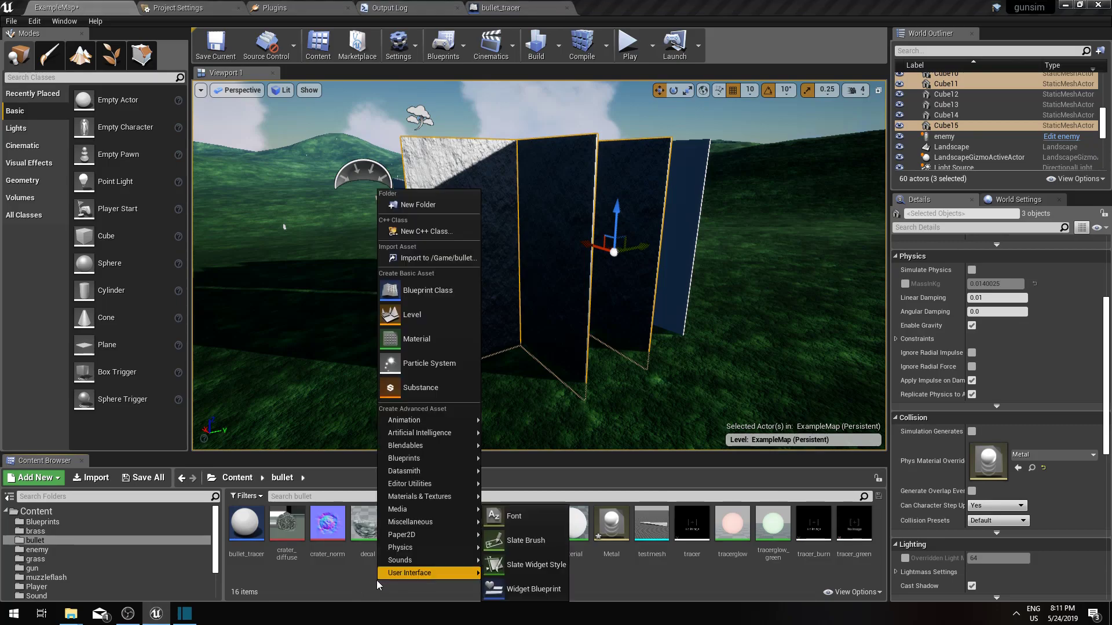
pyautogui.moveTo(425, 547)
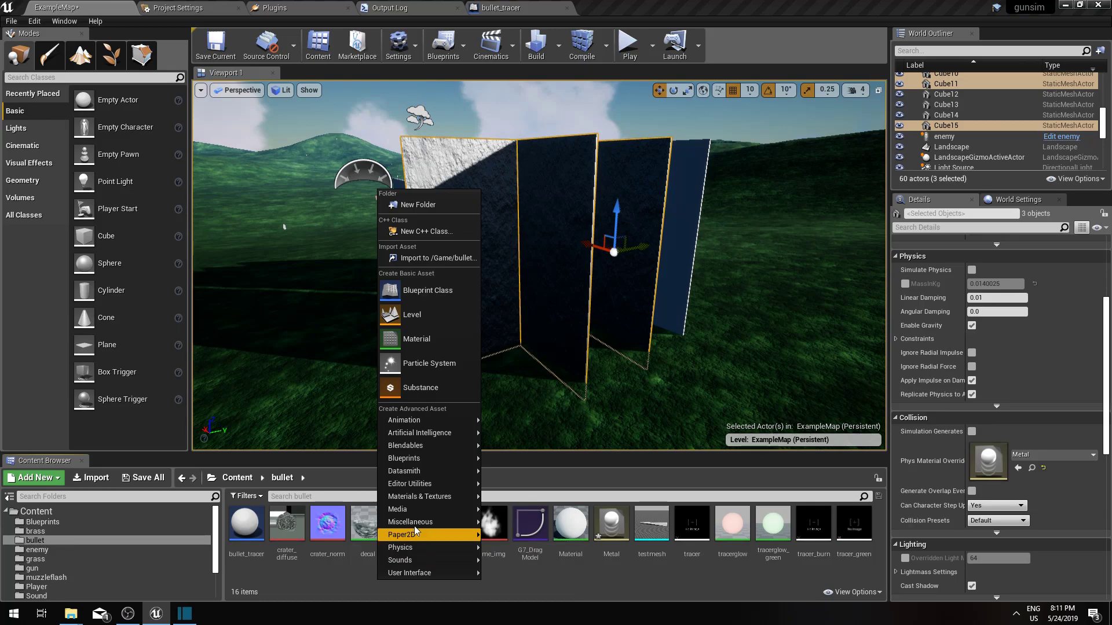
pyautogui.moveTo(419, 524)
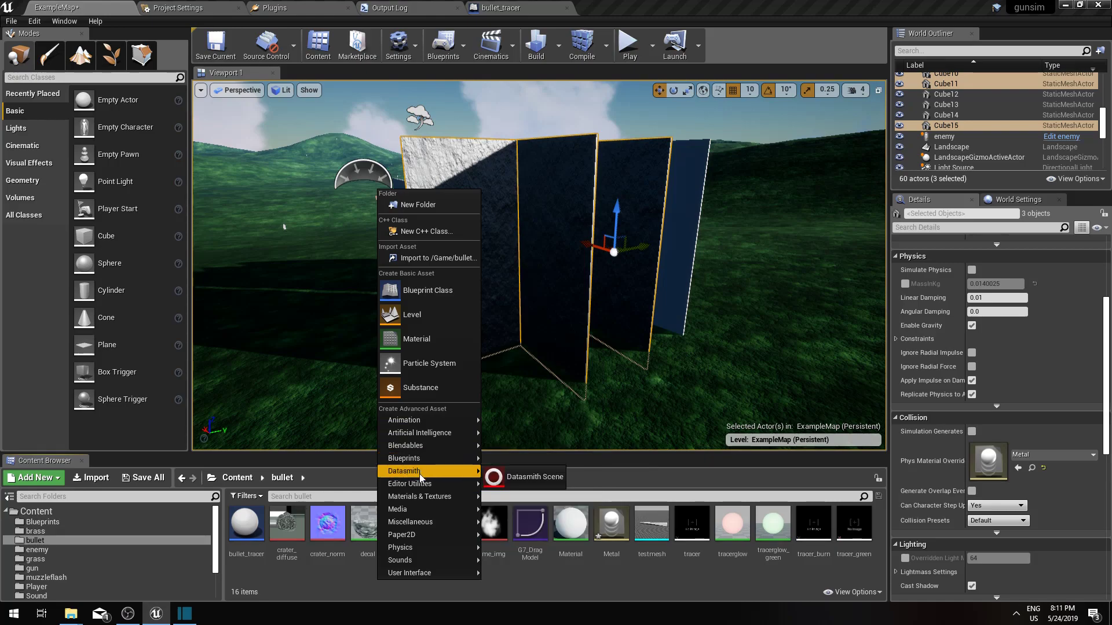
pyautogui.moveTo(420, 459)
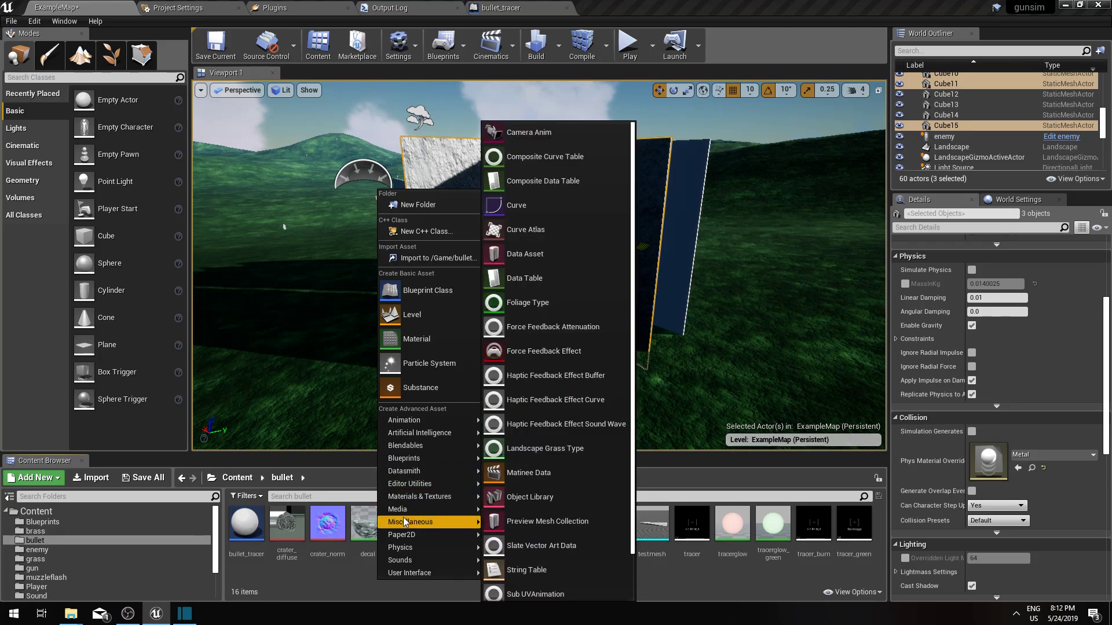
# Step: Create a Data Asset of class EBMaterialResponseMap named 'MaterialResponse'
pyautogui.click(510, 260)
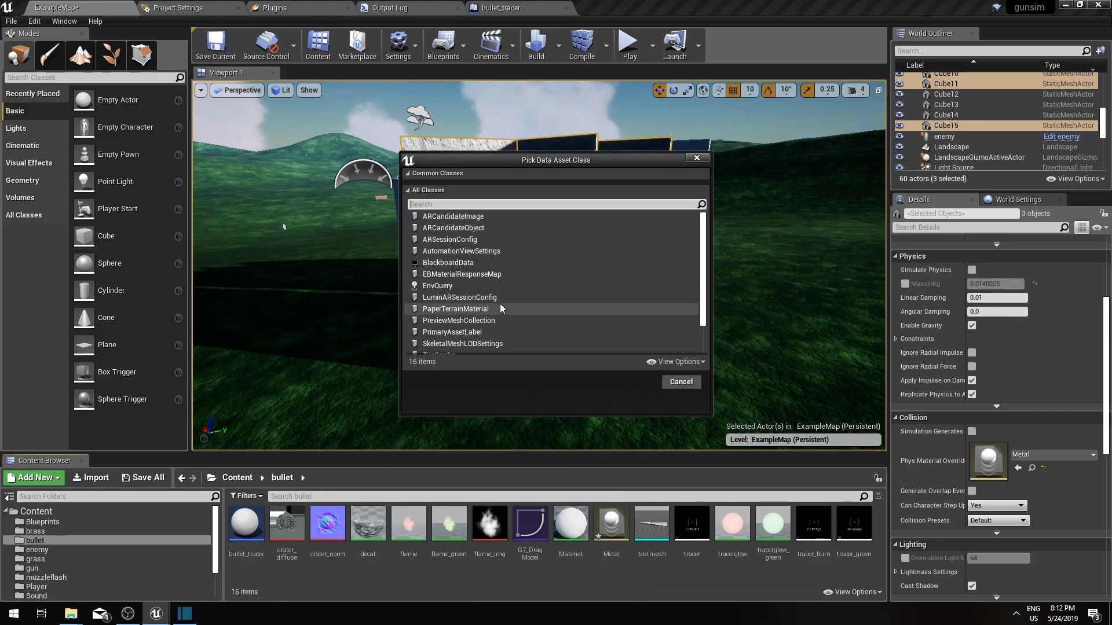
pyautogui.click(472, 276)
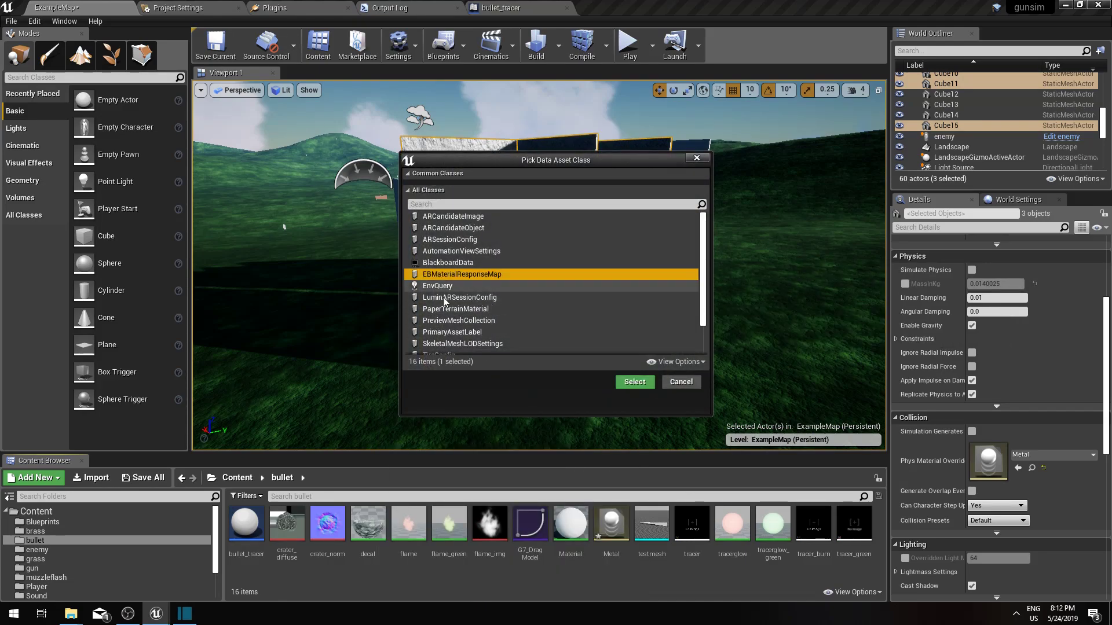
pyautogui.click(633, 383)
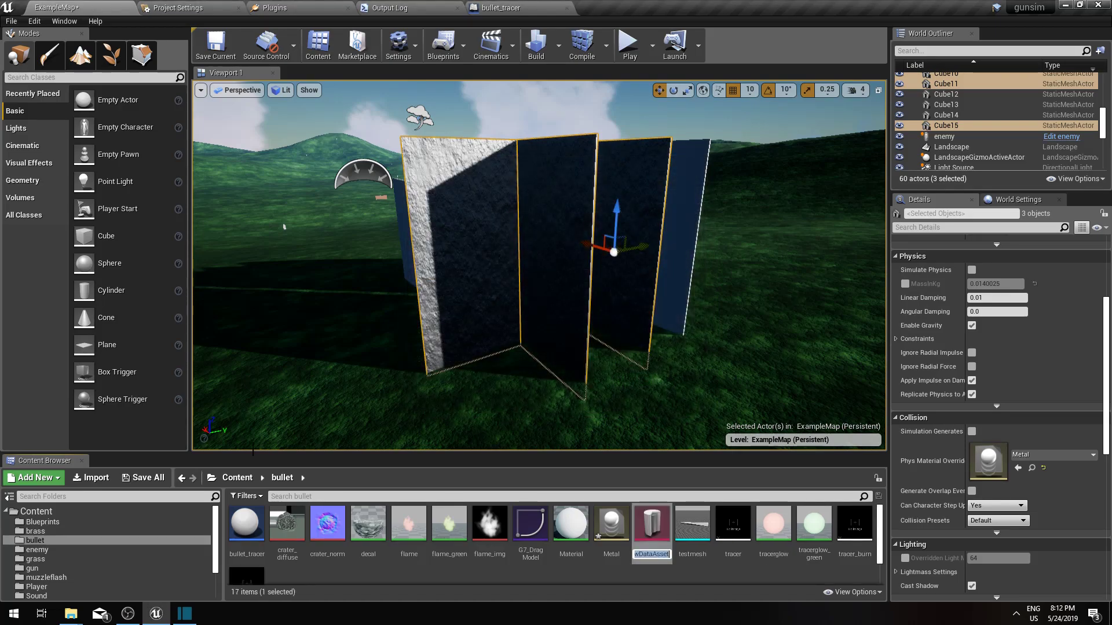
pyautogui.write('Materia')
pyautogui.write('lRes')
pyautogui.write('ponse')
pyautogui.press('Return')
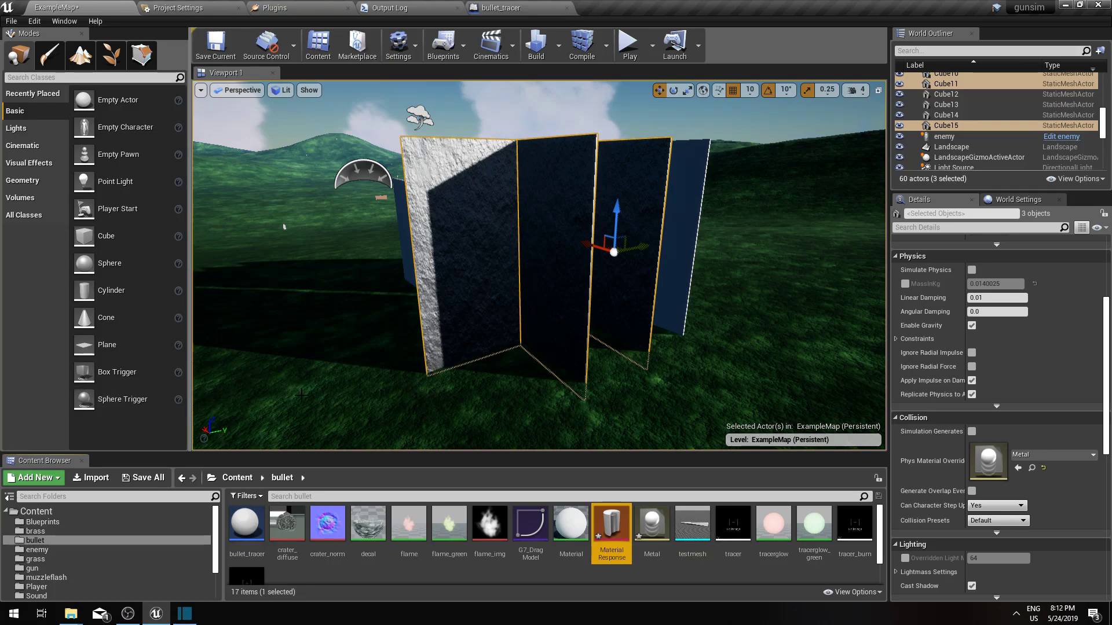
# Step: Set bullet_tracer's Material Response Map to MaterialResponse, then return to the ExampleMap level
pyautogui.click(529, 6)
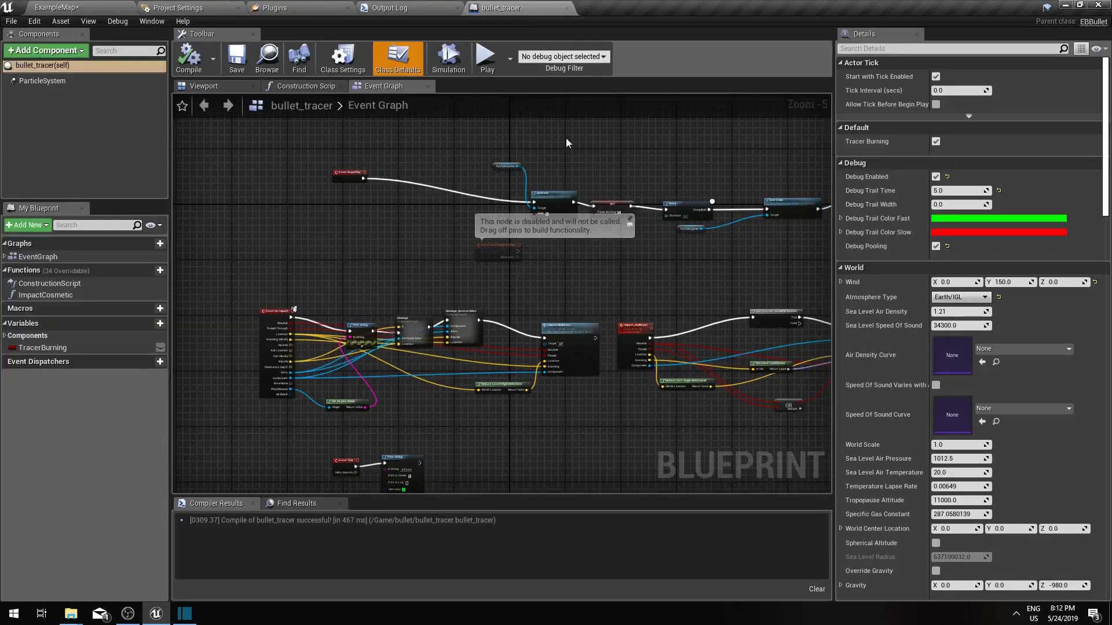
pyautogui.scroll(-5, 909, 417)
pyautogui.scroll(-10, 894, 417)
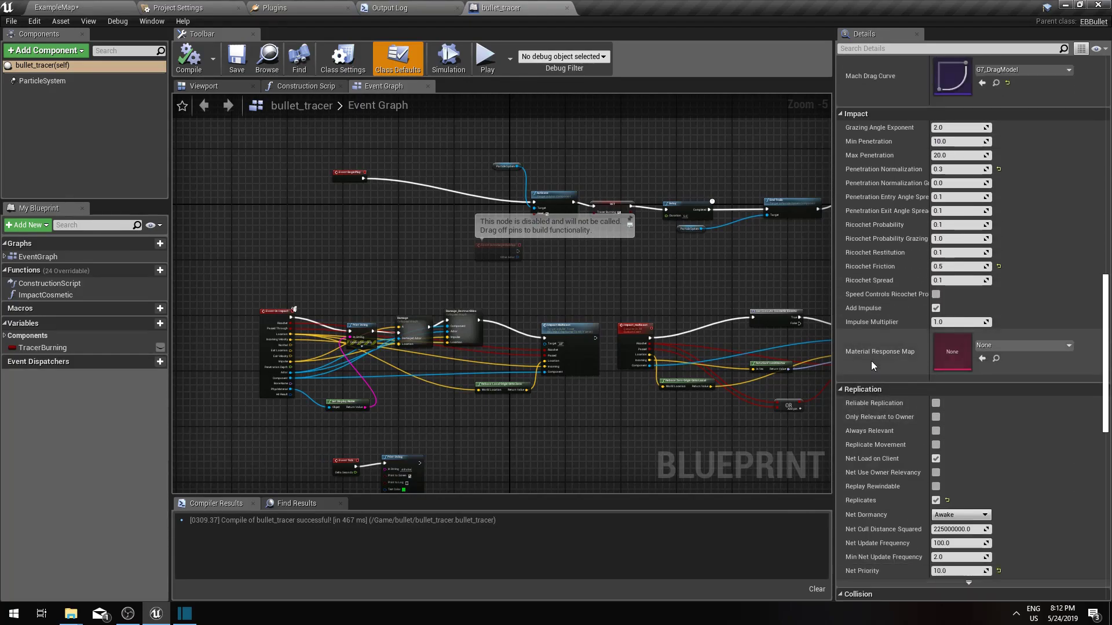
pyautogui.click(996, 346)
pyautogui.click(970, 431)
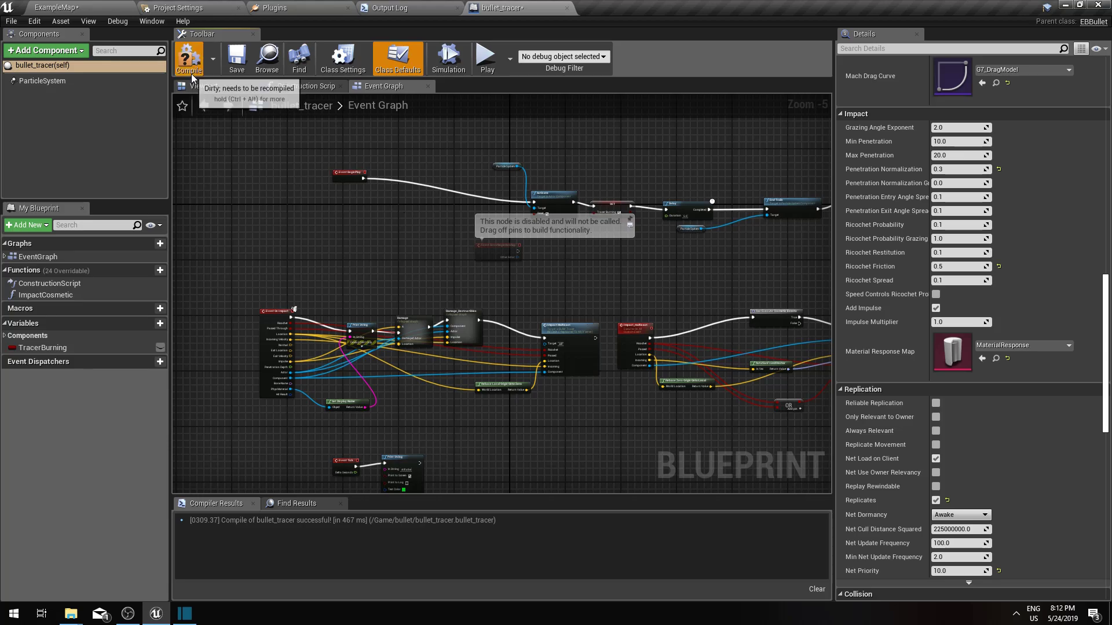
pyautogui.click(104, 6)
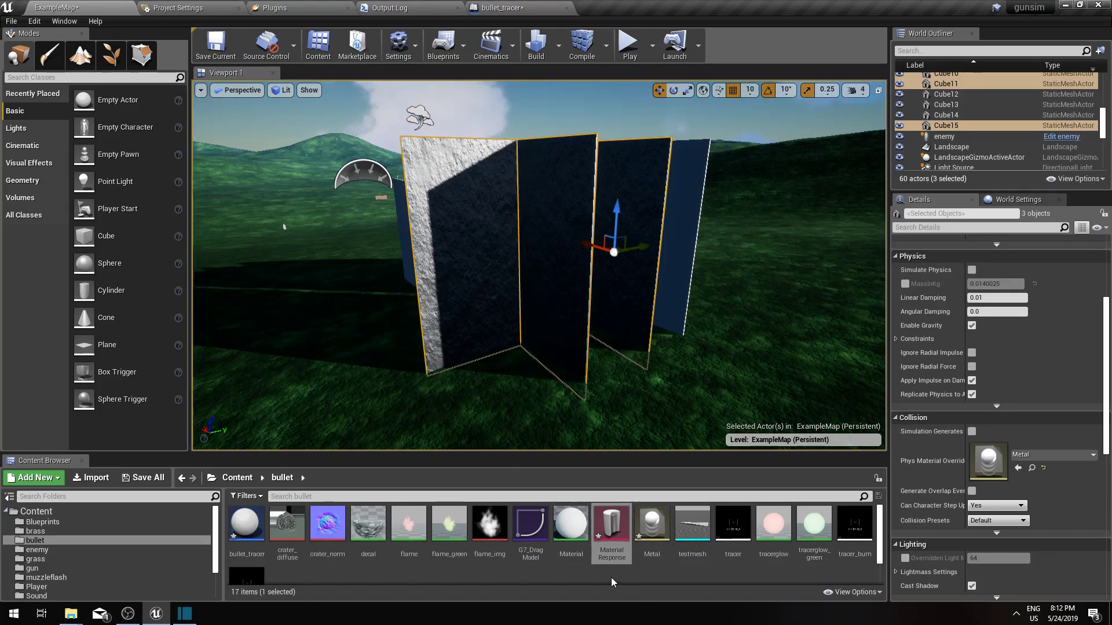
# Step: Select the middle metal wall Cube10 and open MaterialResponse in its asset editor
pyautogui.click(679, 574)
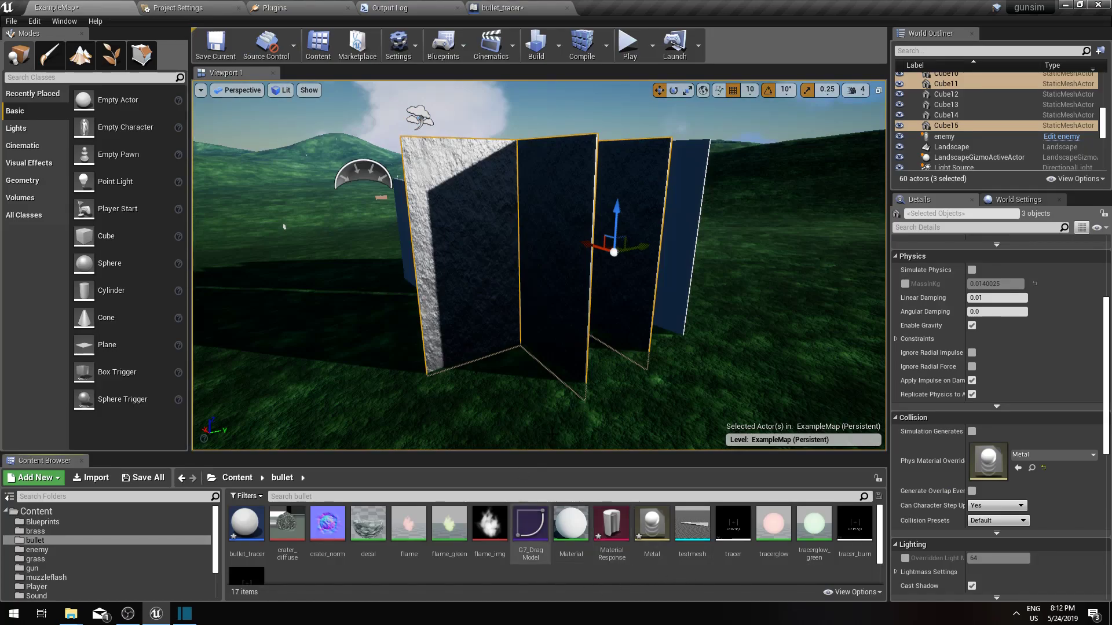
pyautogui.click(284, 226)
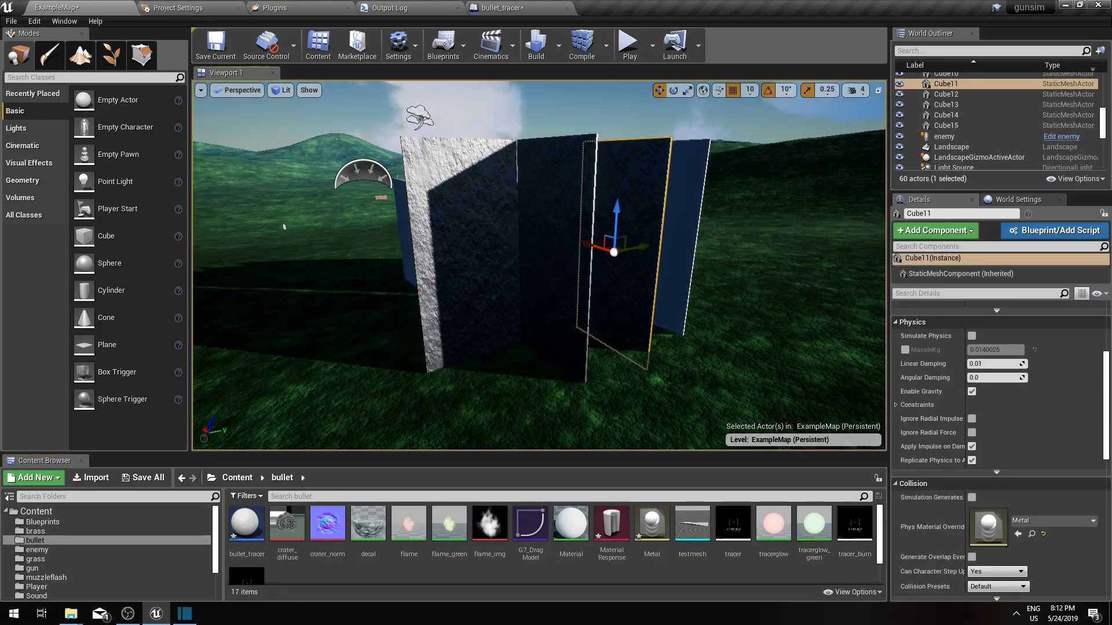
pyautogui.click(556, 261)
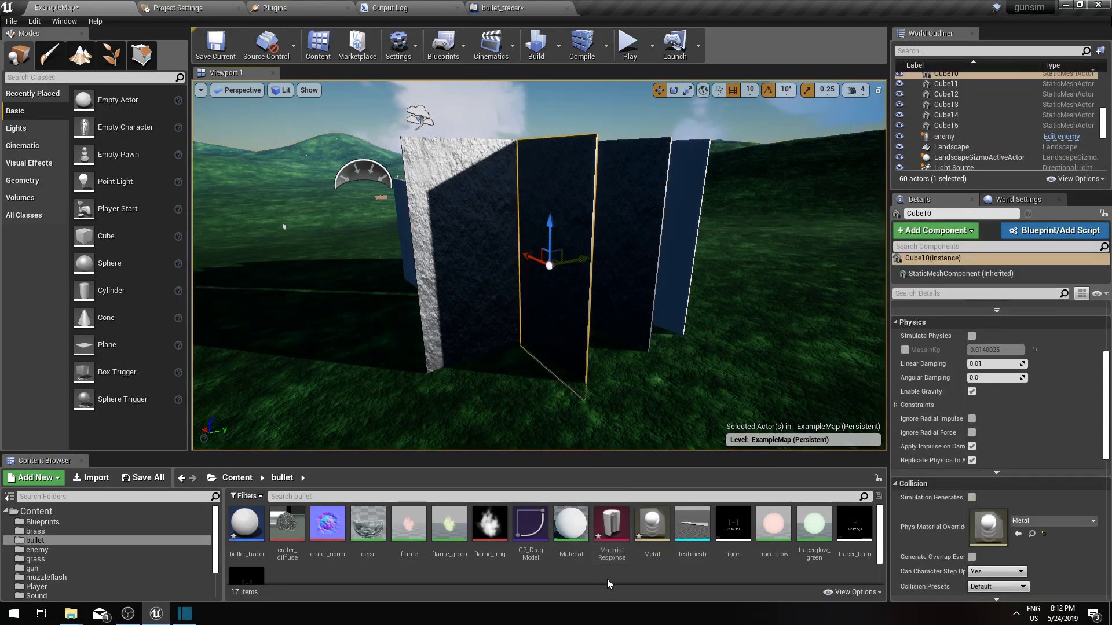
pyautogui.doubleClick(611, 530)
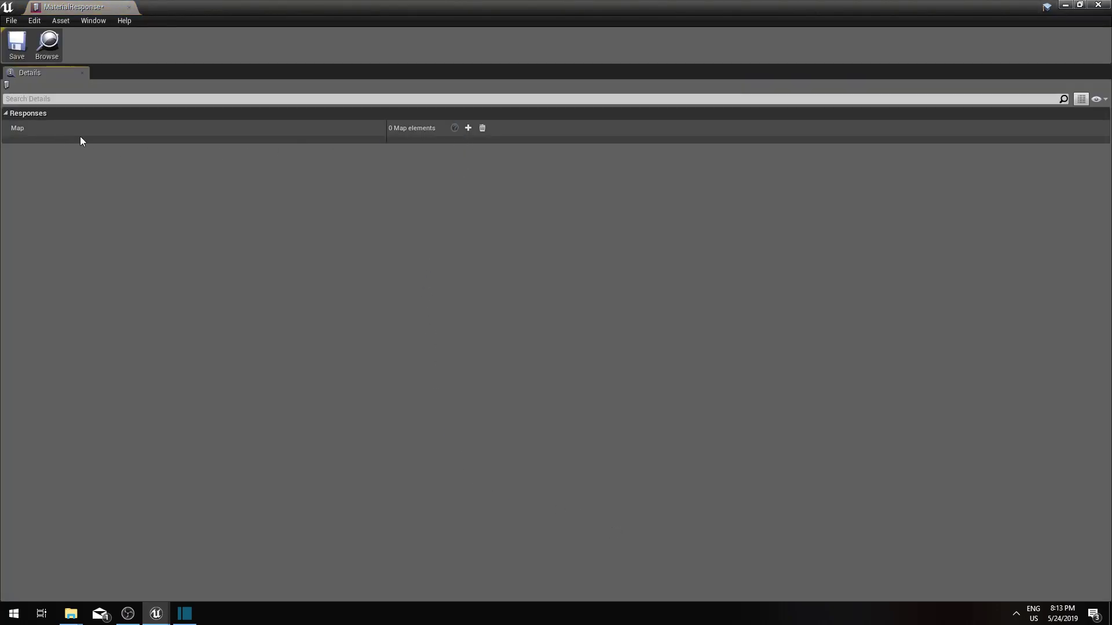
# Step: Add a Responses map entry keyed to Metal, expand it, and dock the editor among the main tabs
pyautogui.click(468, 128)
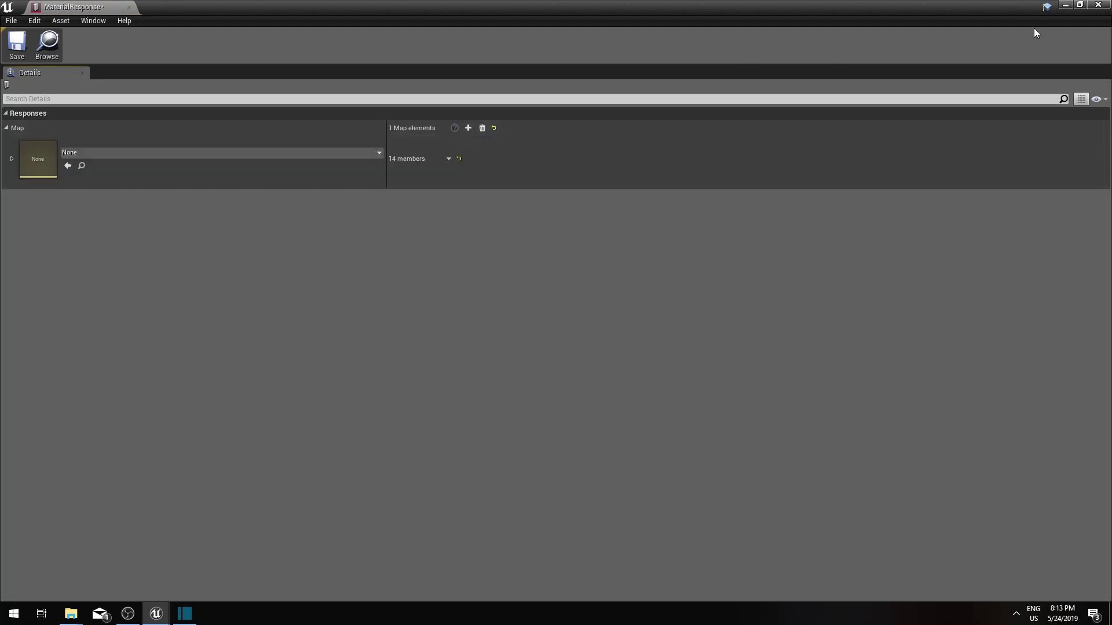
pyautogui.click(253, 152)
pyautogui.click(236, 289)
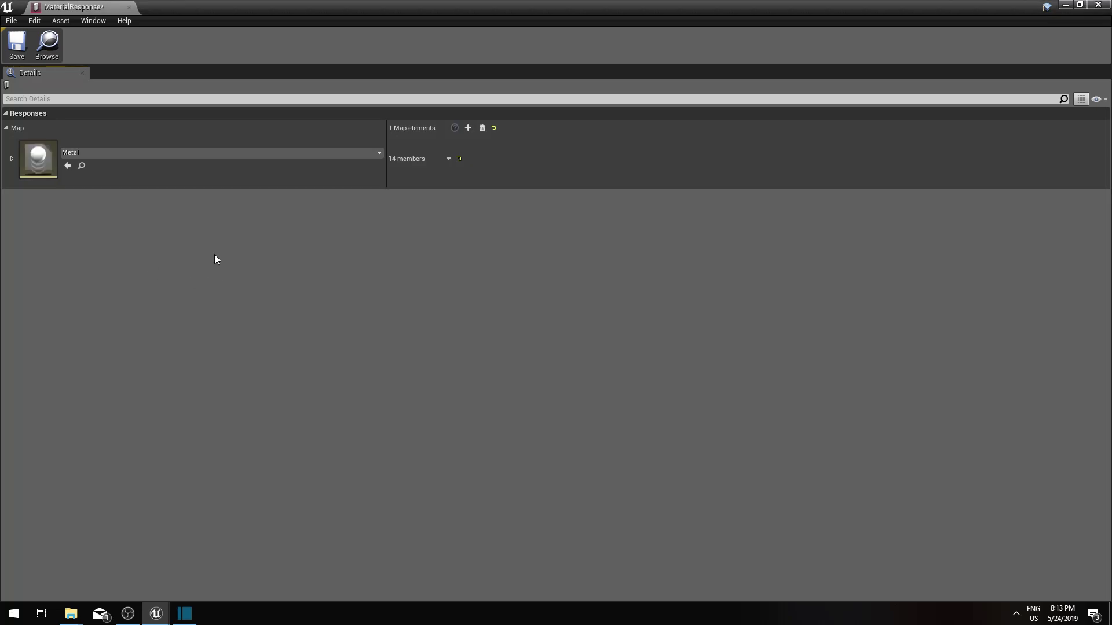
pyautogui.click(12, 159)
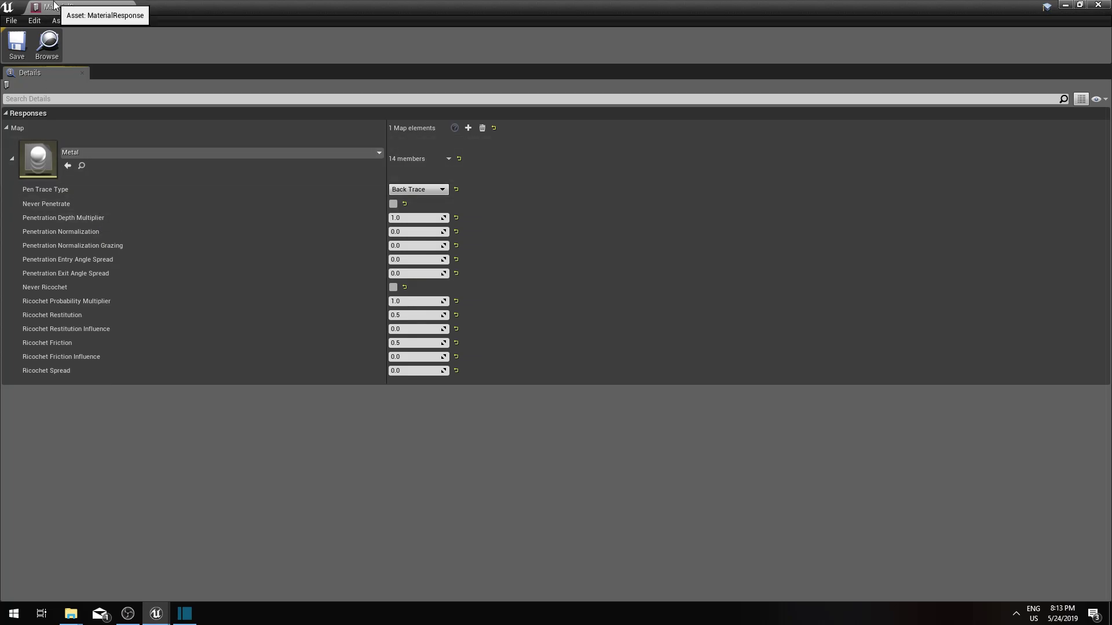
pyautogui.moveTo(73, 7); pyautogui.dragTo(557, 8)
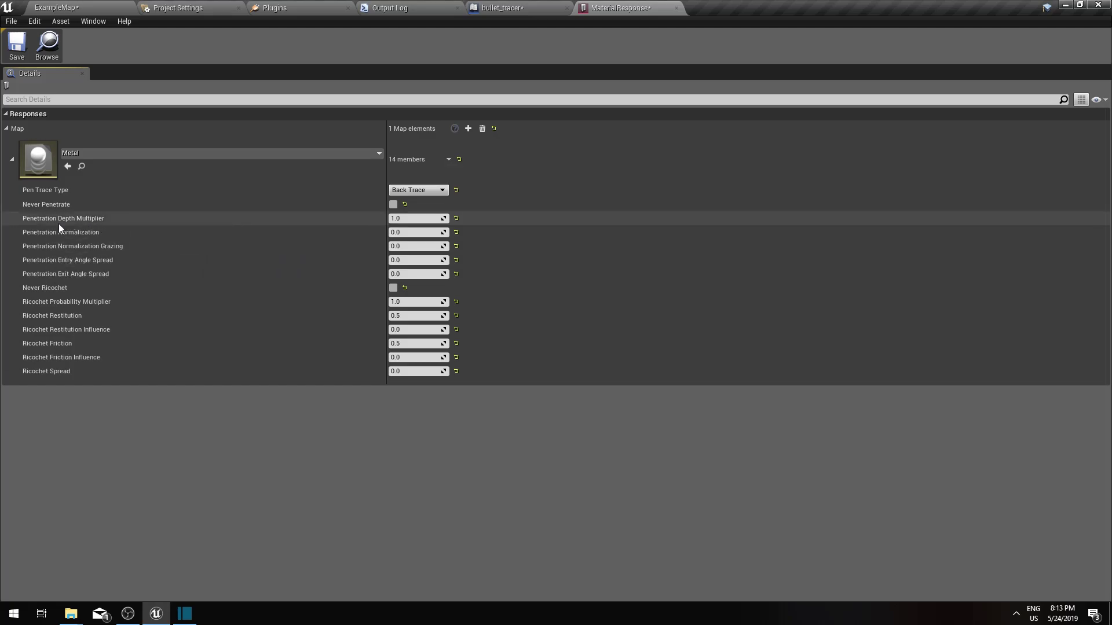
# Step: Set the Metal entry's Penetration Depth Multiplier to 0.1, save, and return to ExampleMap
pyautogui.press('Tab')
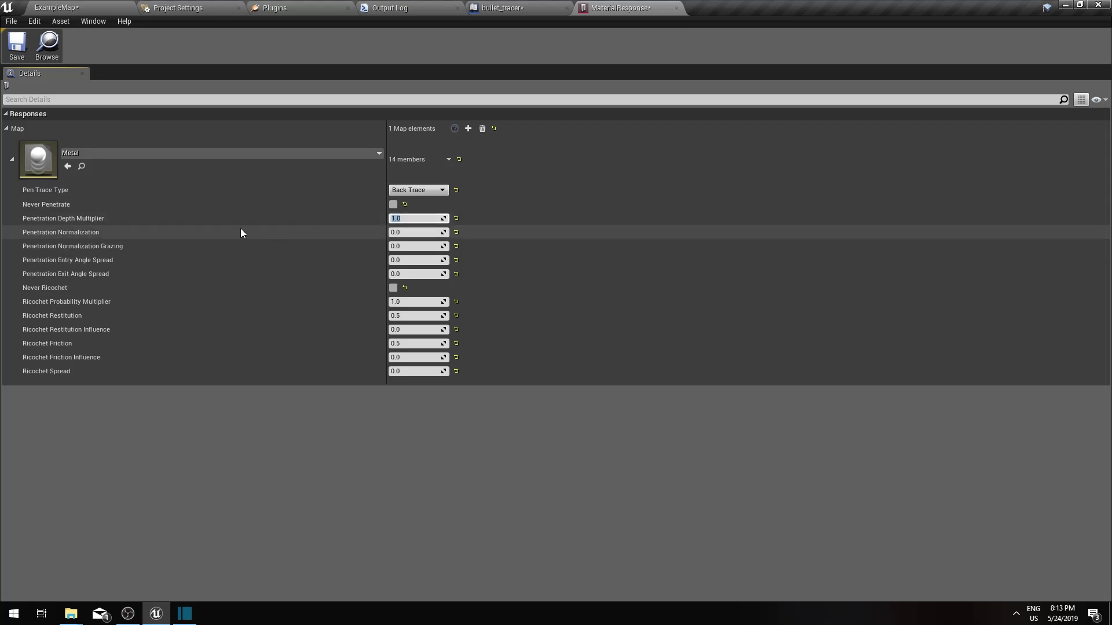
pyautogui.write('0.1')
pyautogui.press('Return')
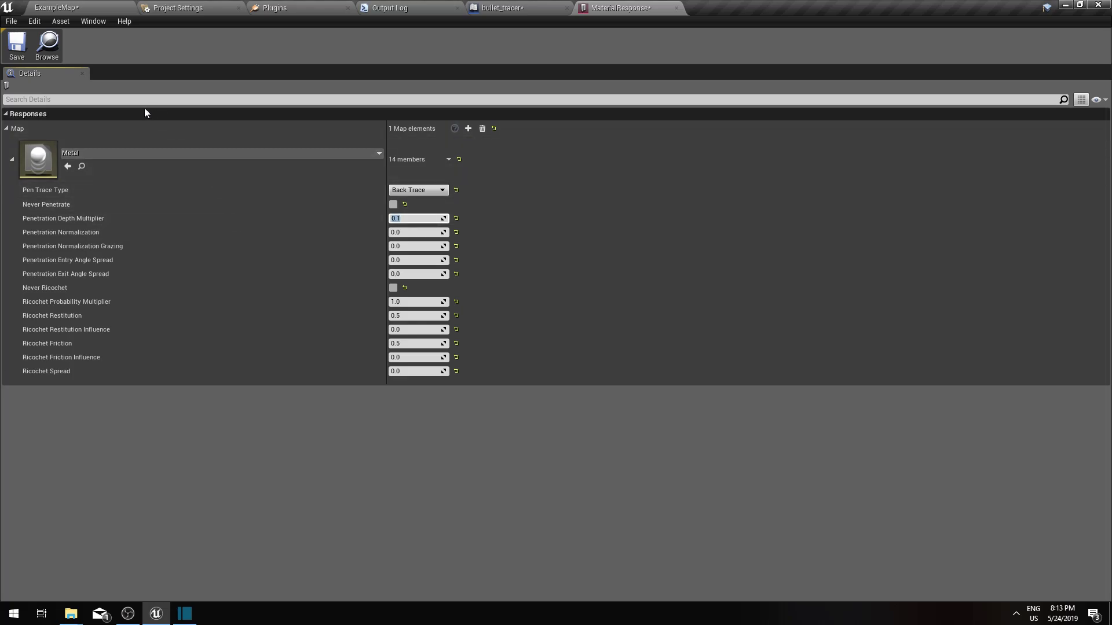
pyautogui.click(23, 45)
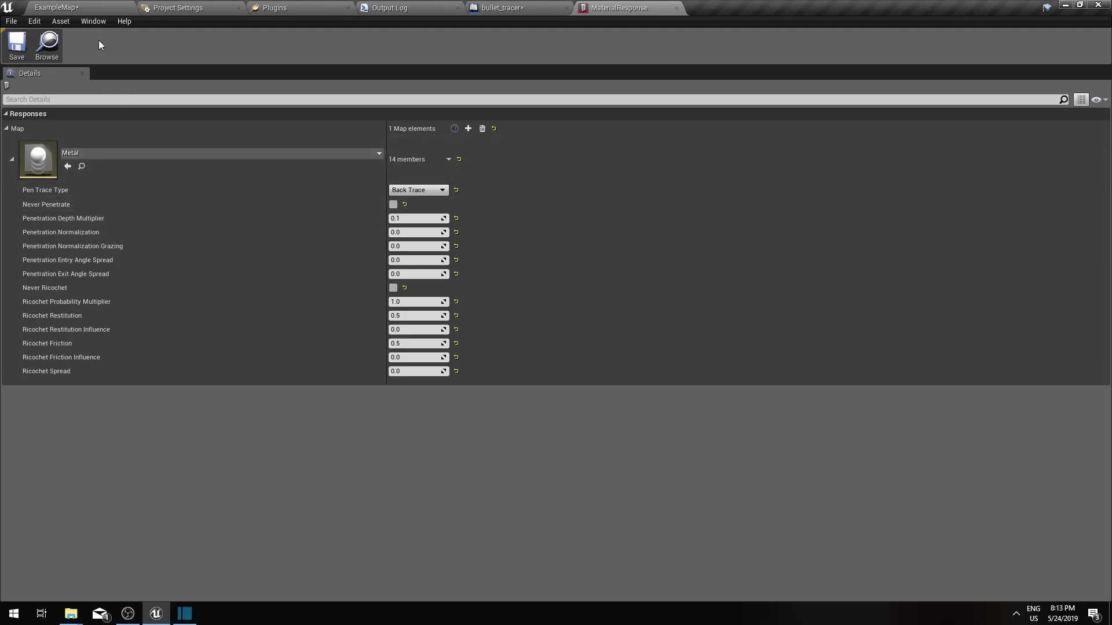
pyautogui.click(98, 8)
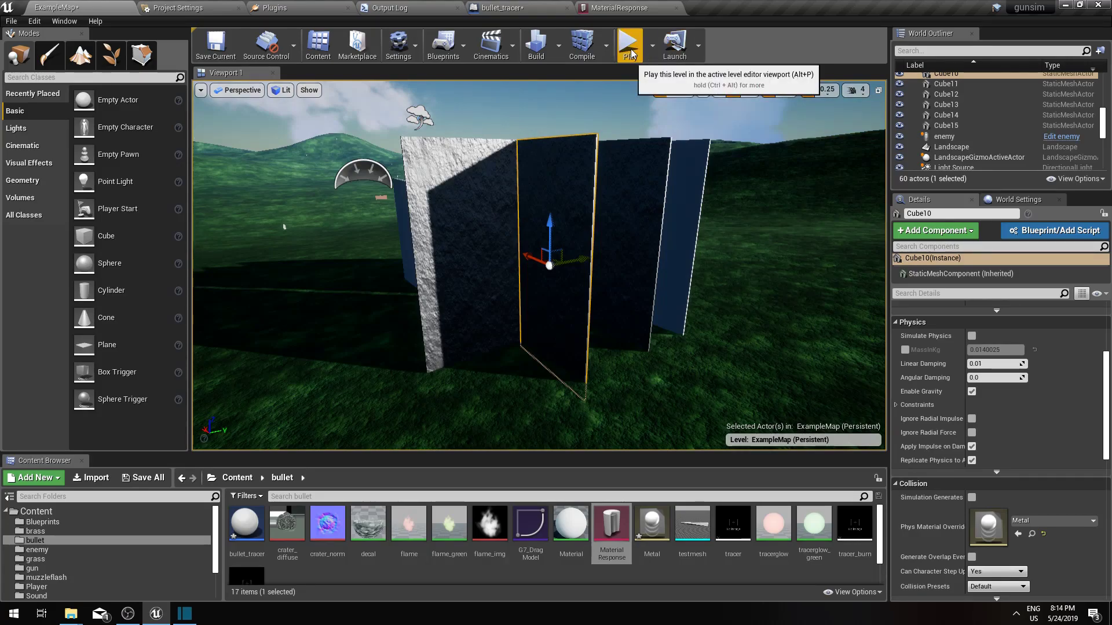
pyautogui.click(630, 46)
pyautogui.click(539, 267)
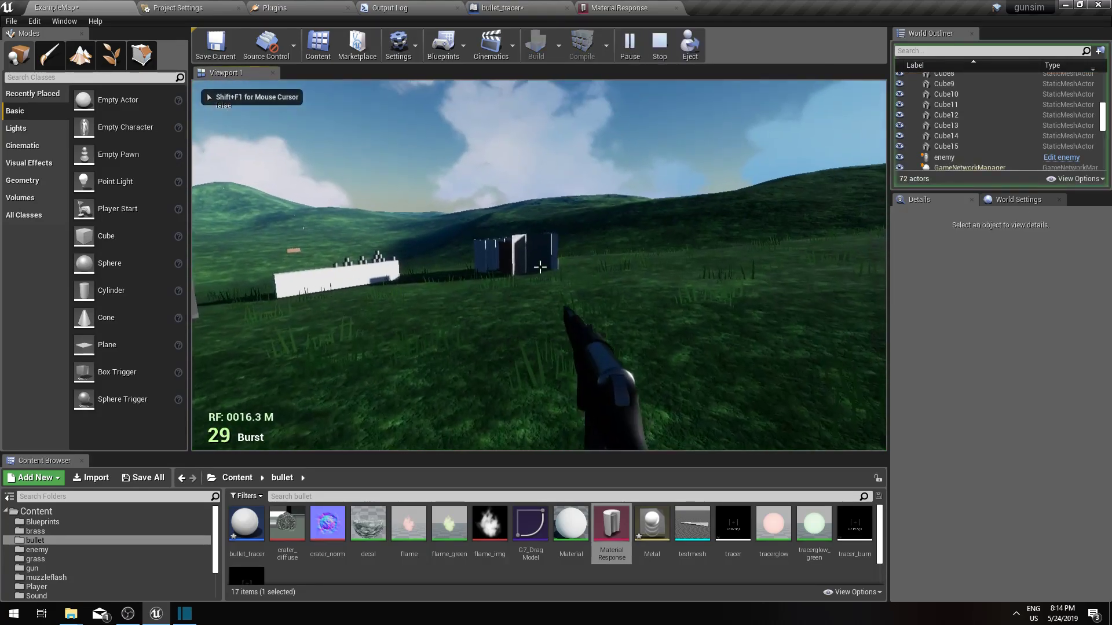
pyautogui.press('w')
pyautogui.click(540, 268)
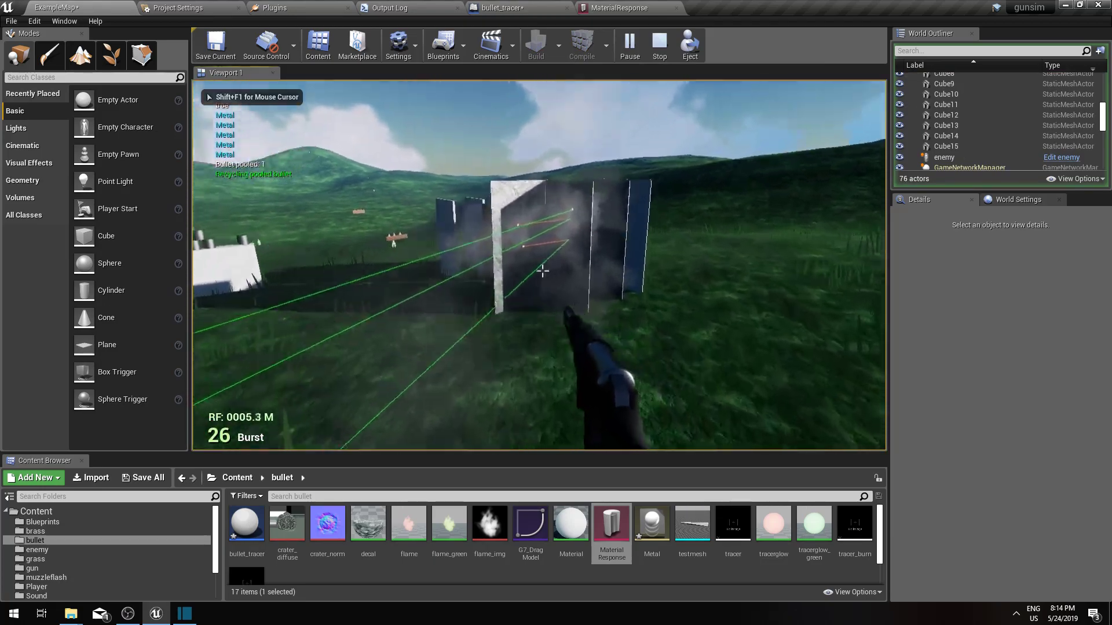
pyautogui.click(540, 268)
pyautogui.click(545, 273)
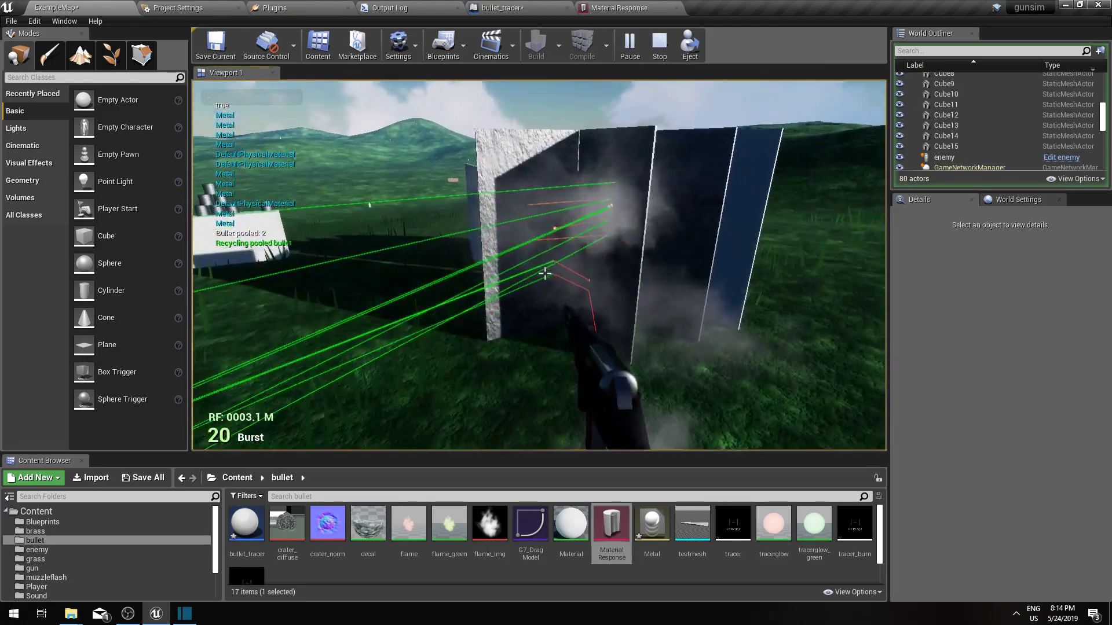
pyautogui.click(545, 268)
pyautogui.click(546, 268)
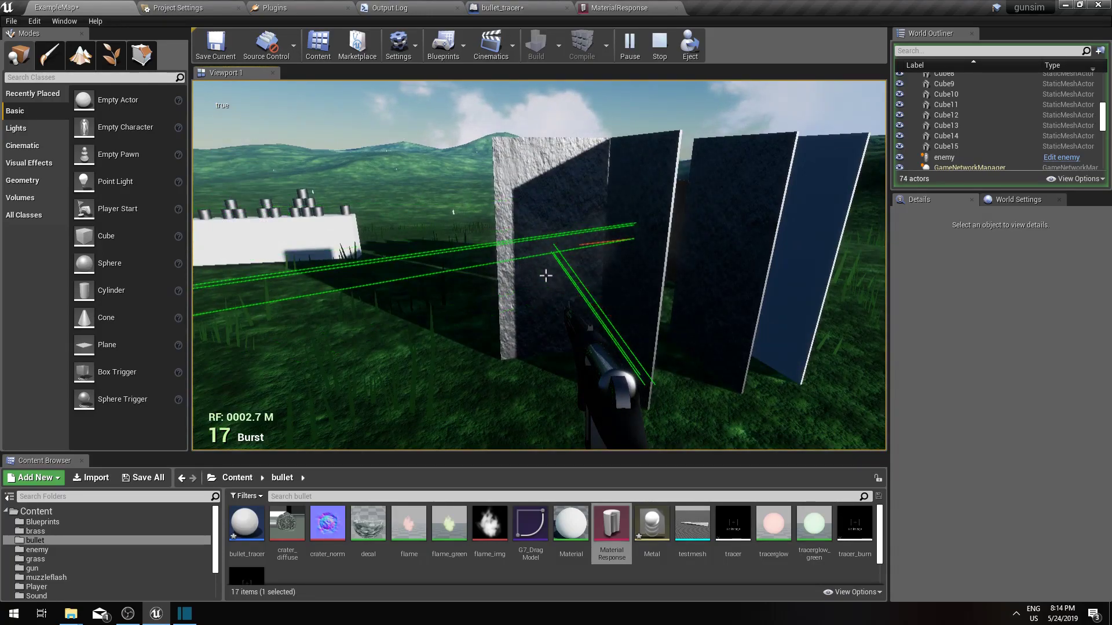
pyautogui.press('Escape')
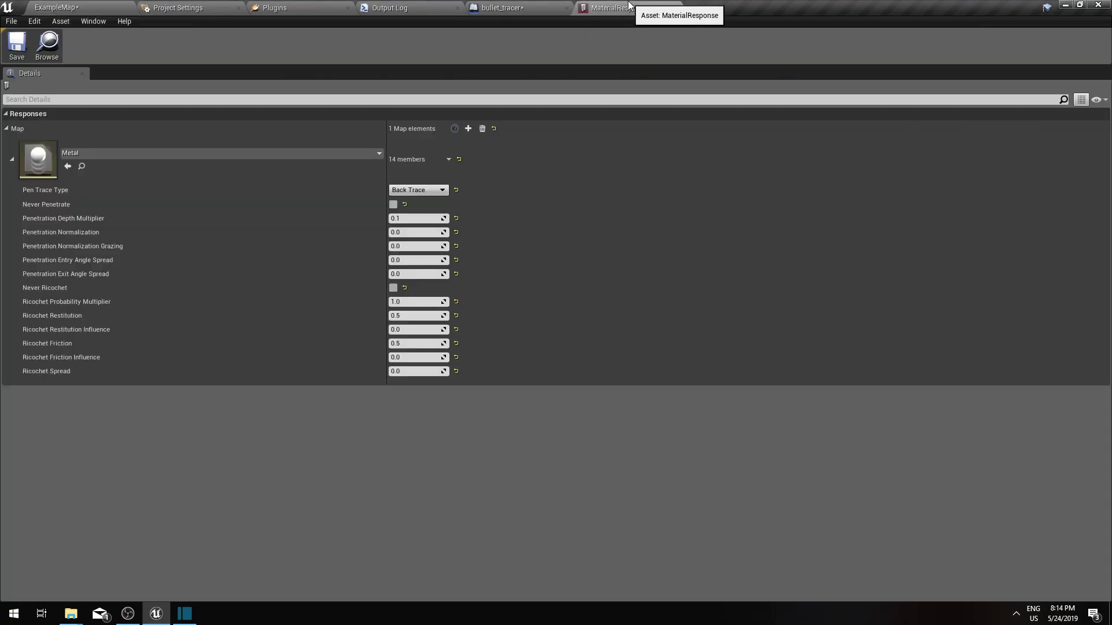
# Step: In MaterialResponse, toggle Never Ricochet and Never Penetrate on, then leave both unchecked
pyautogui.click(620, 8)
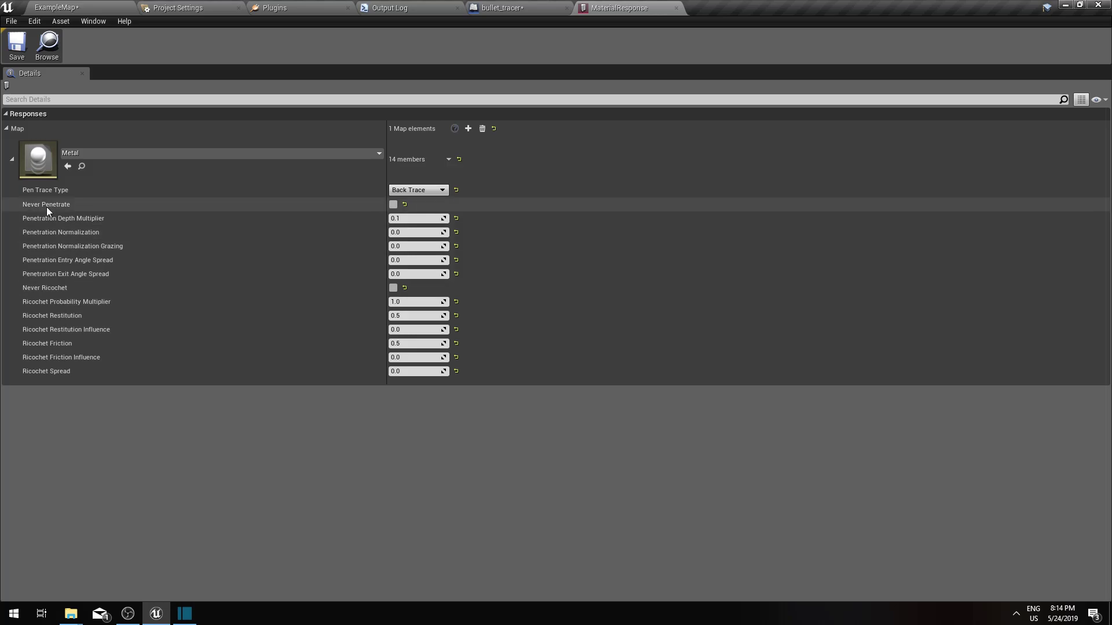
pyautogui.click(393, 288)
pyautogui.click(393, 205)
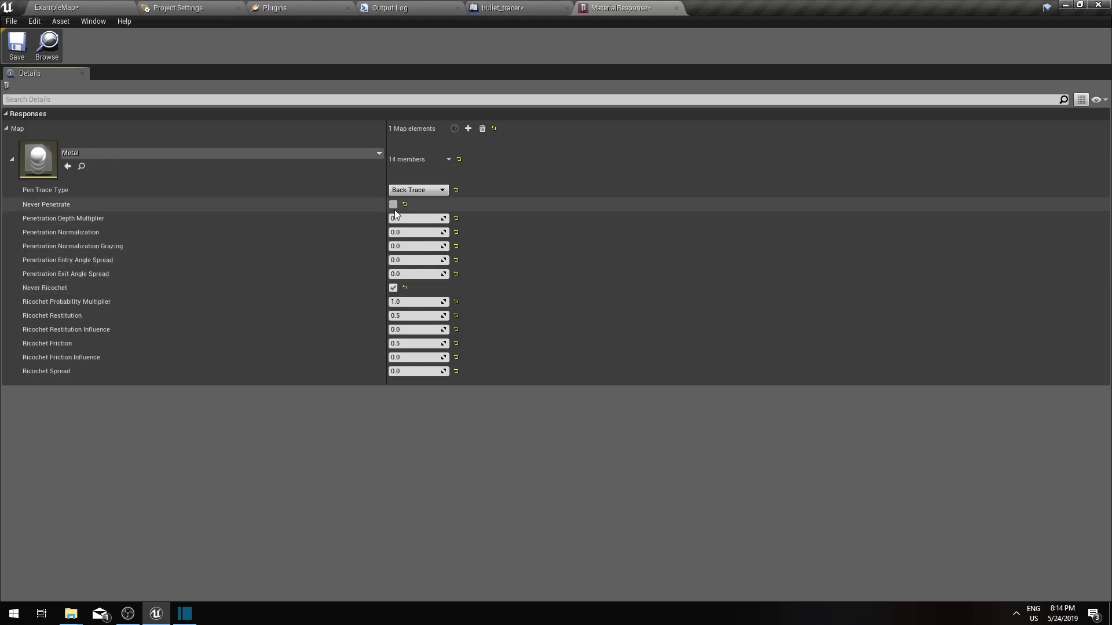
pyautogui.click(393, 287)
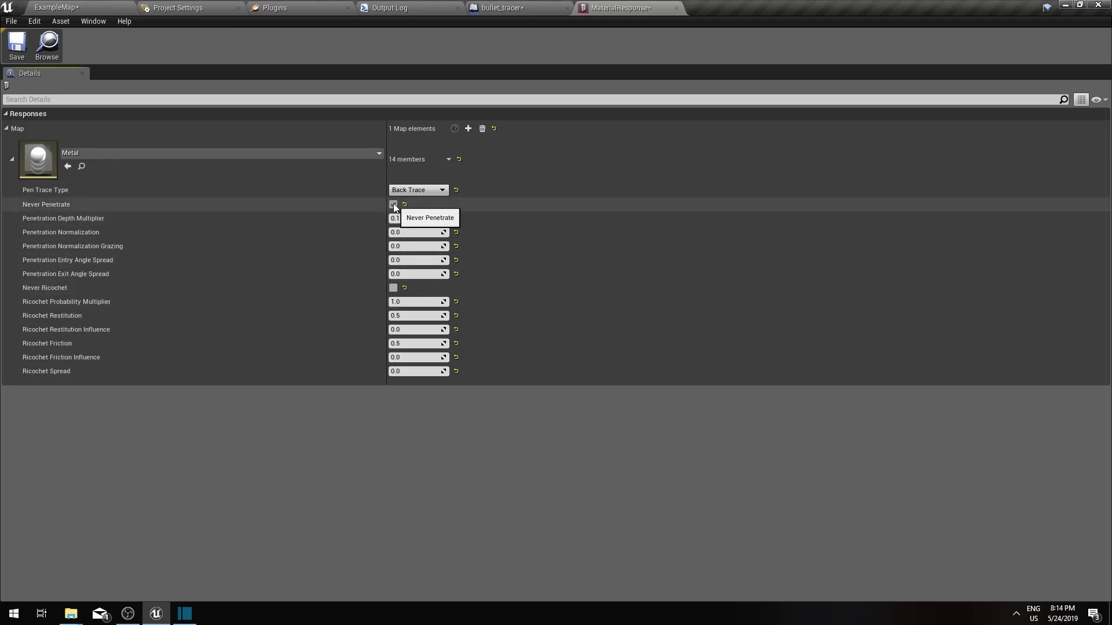